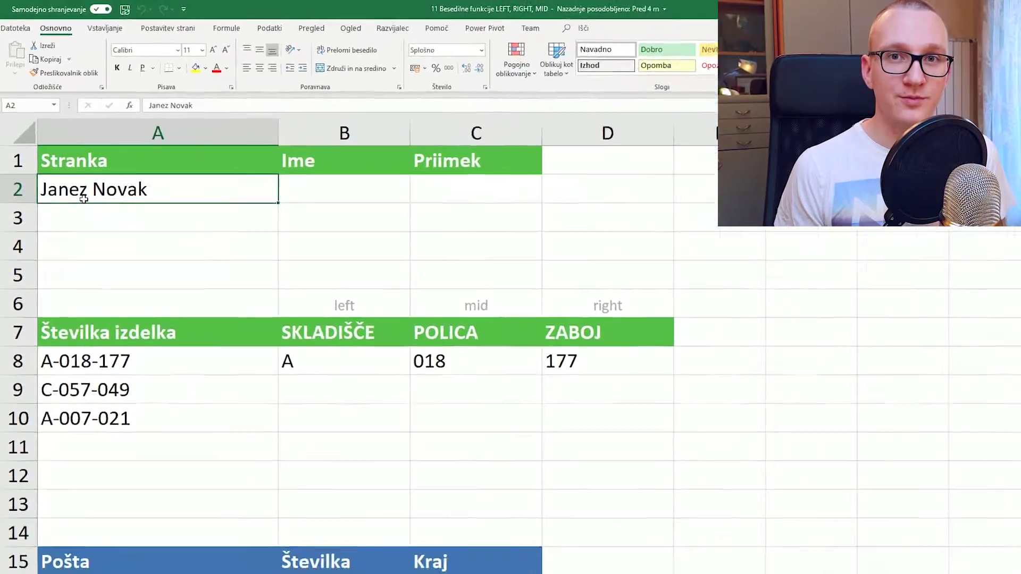
Extract the first name into B2 with a LEFT formula, using A2 as the text and 5 as the number of characters.
{"action": "left_click", "coordinate": [325, 191]}
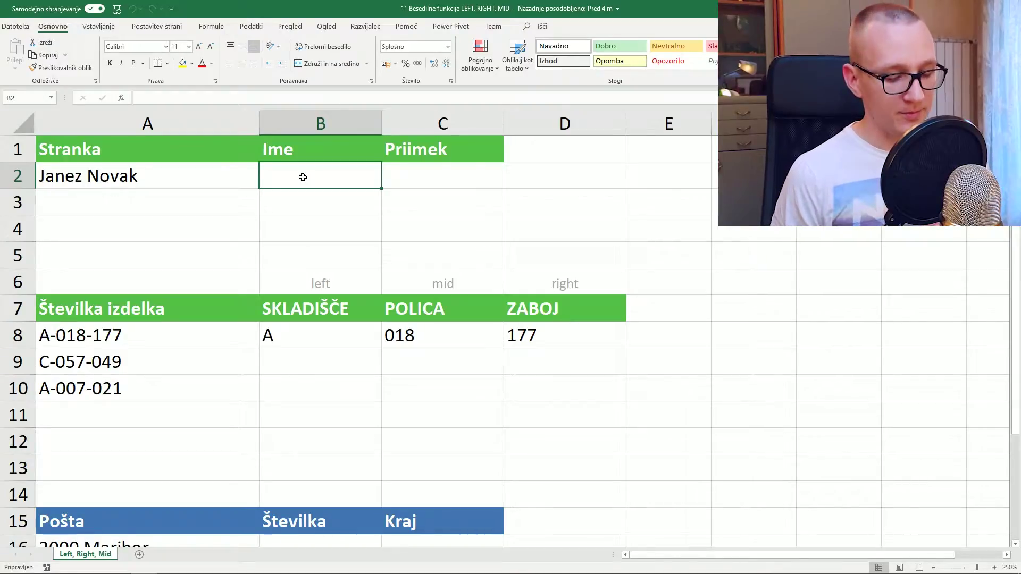
{"action": "type", "text": "="}
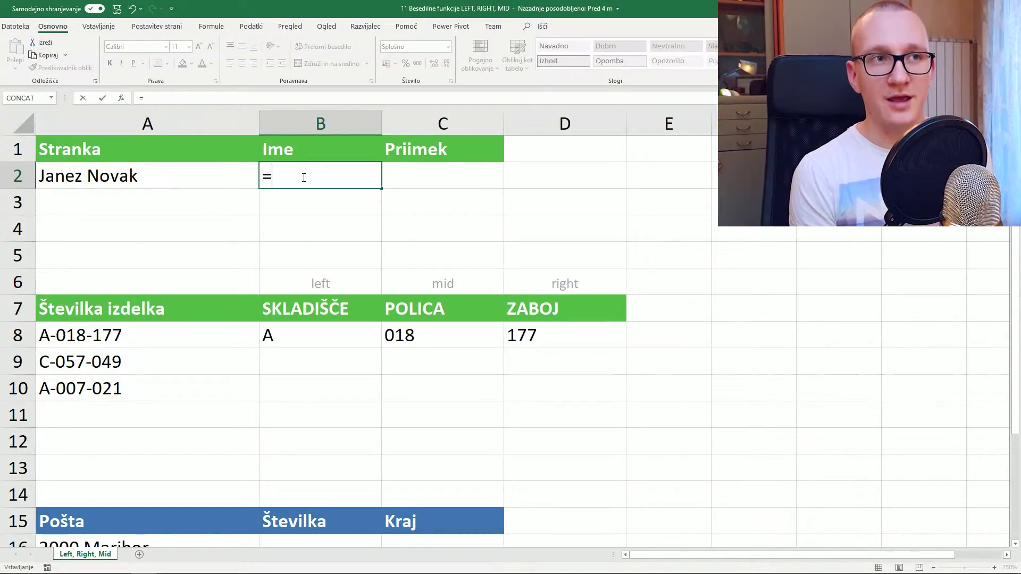
{"action": "type", "text": "lef"}
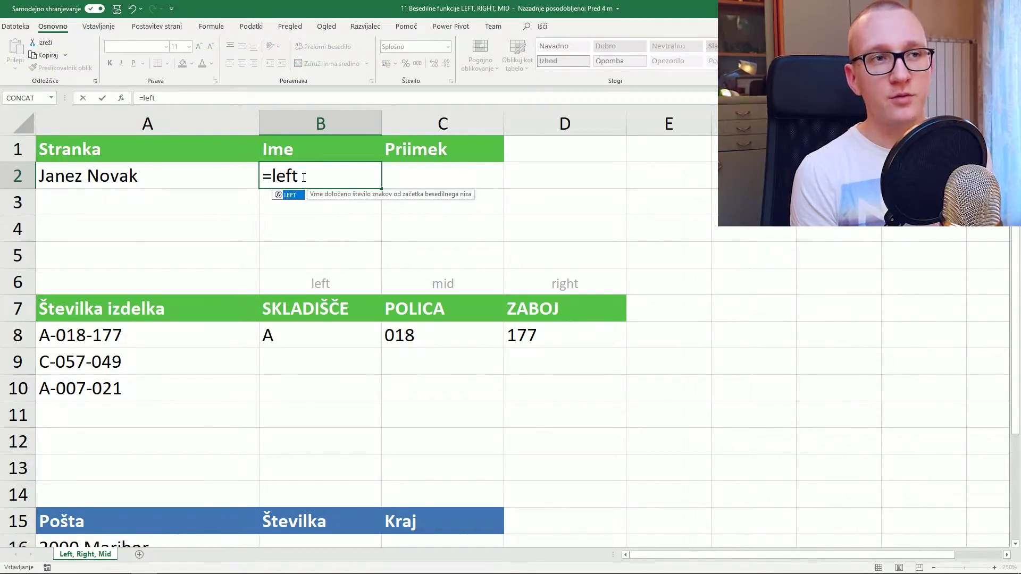
{"action": "type", "text": "t"}
{"action": "key", "text": "Tab"}
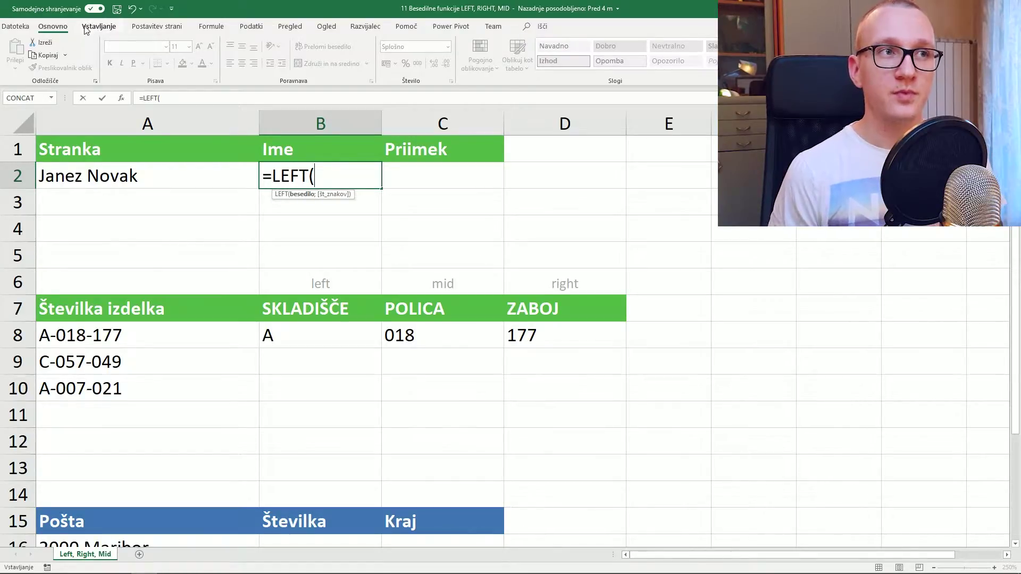
{"action": "left_click", "coordinate": [122, 99]}
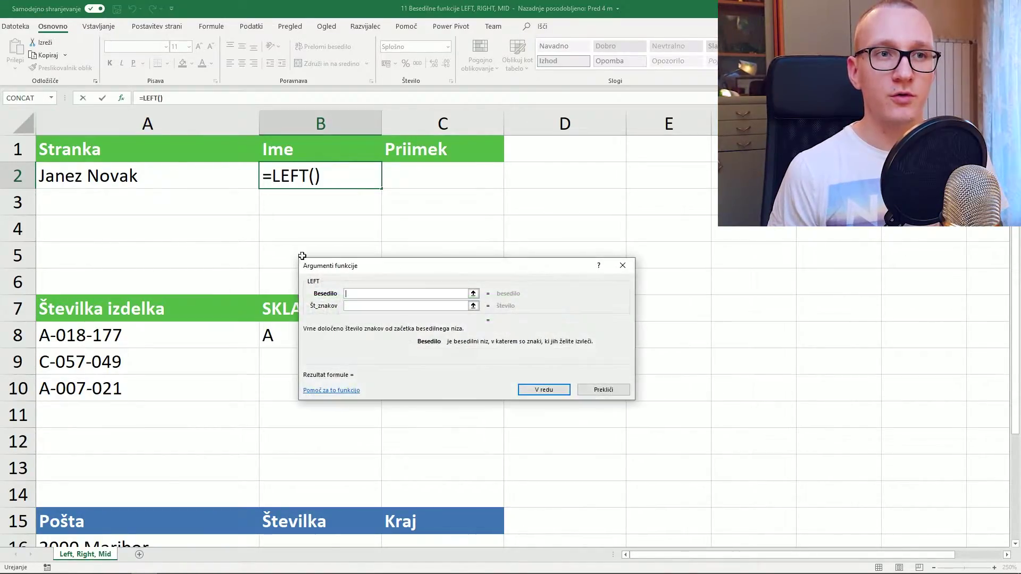
{"action": "left_click_drag", "start_coordinate": [456, 265], "coordinate": [343, 241]}
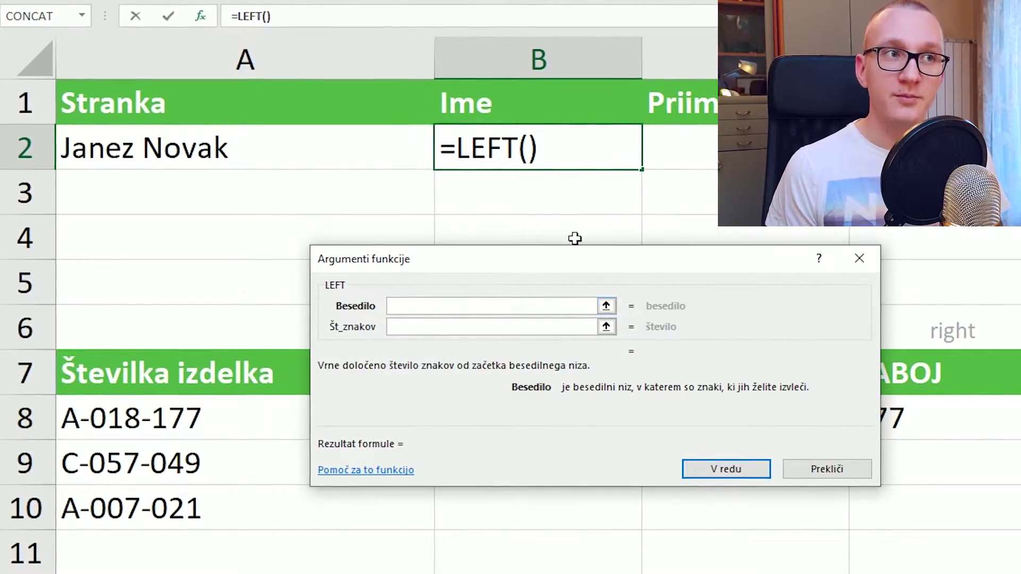
{"action": "left_click", "coordinate": [305, 148]}
{"action": "left_click", "coordinate": [457, 326]}
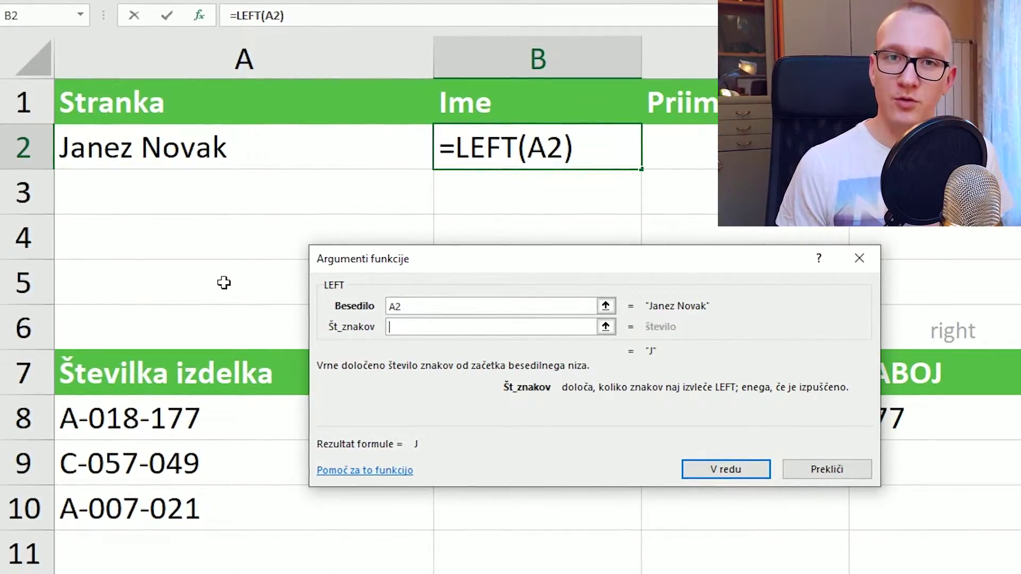
{"action": "type", "text": "5"}
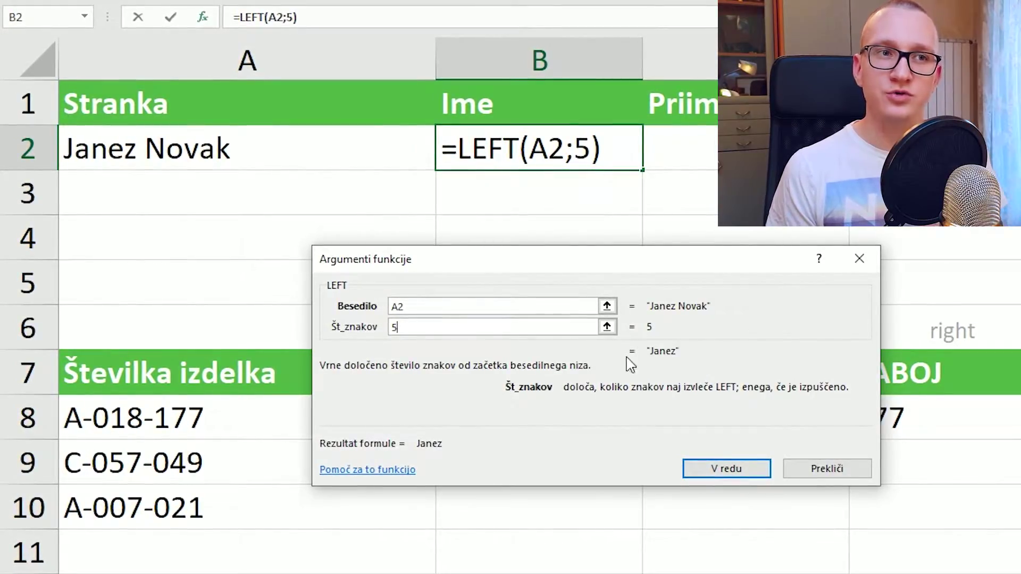
{"action": "left_click", "coordinate": [714, 468]}
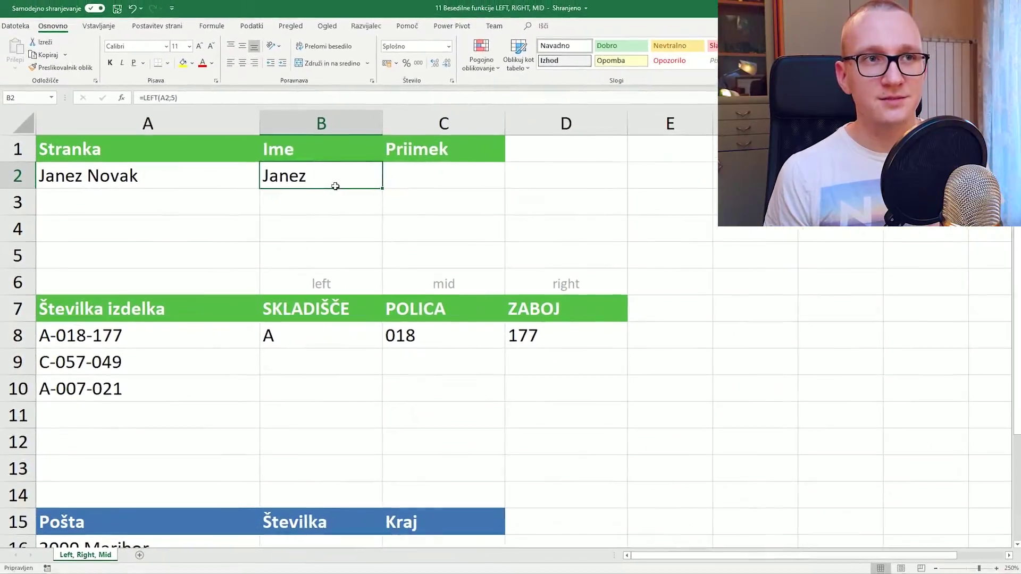
Extract the surname into C2 with a RIGHT formula, using A2 as the text and 5 as the number of characters.
{"action": "key", "text": "Right"}
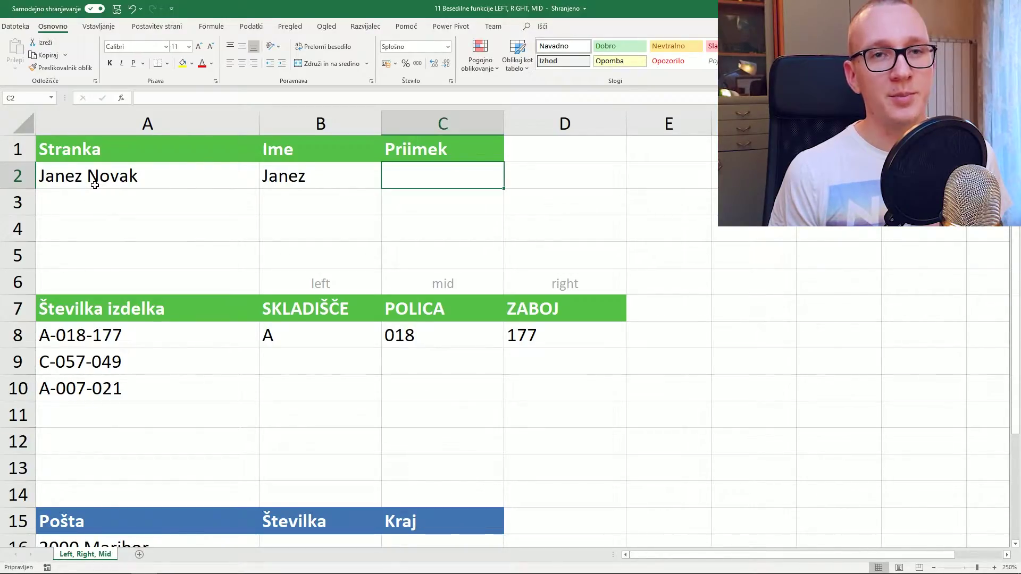
{"action": "type", "text": "="}
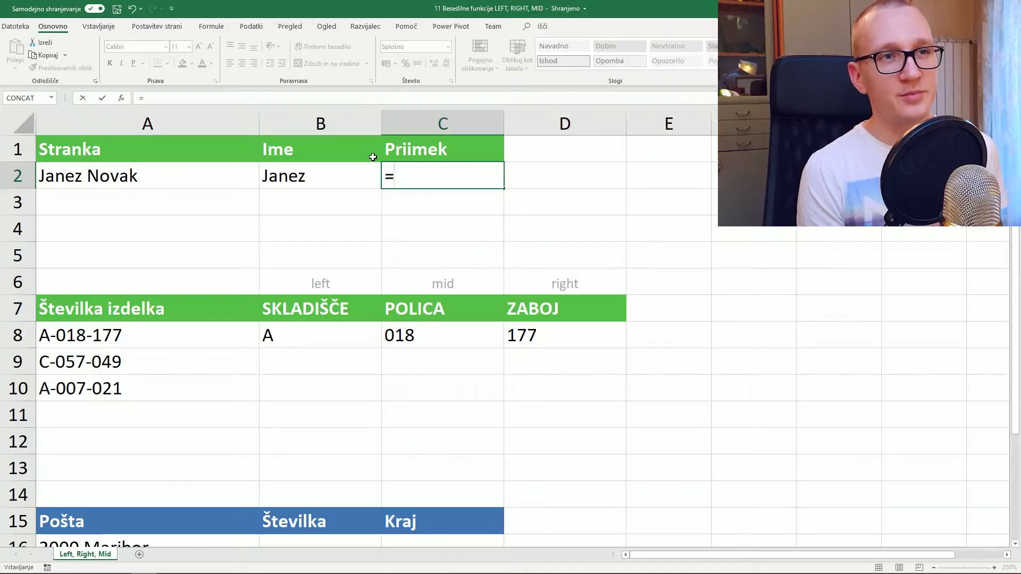
{"action": "type", "text": "right"}
{"action": "key", "text": "Tab"}
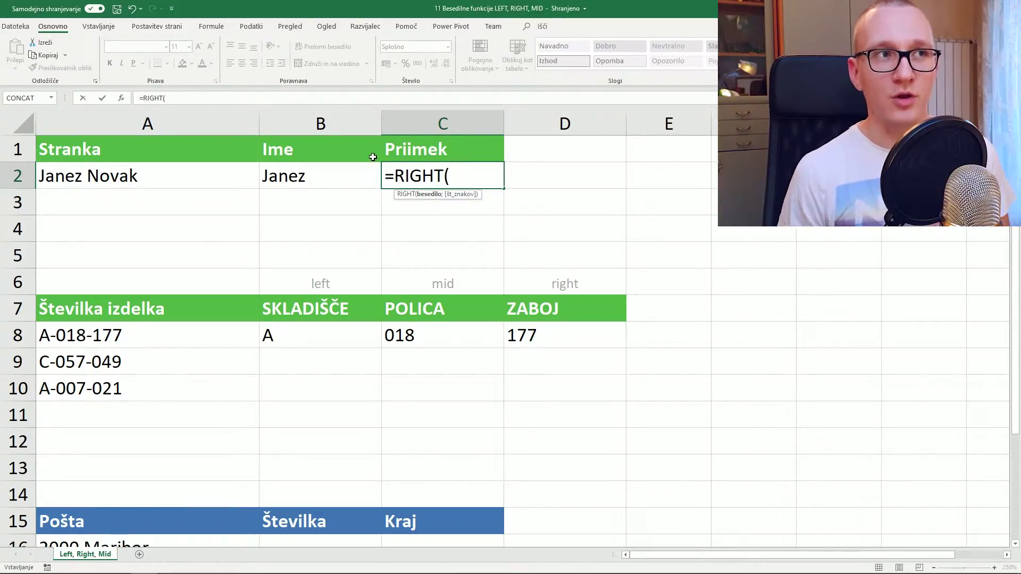
{"action": "left_click", "coordinate": [121, 98]}
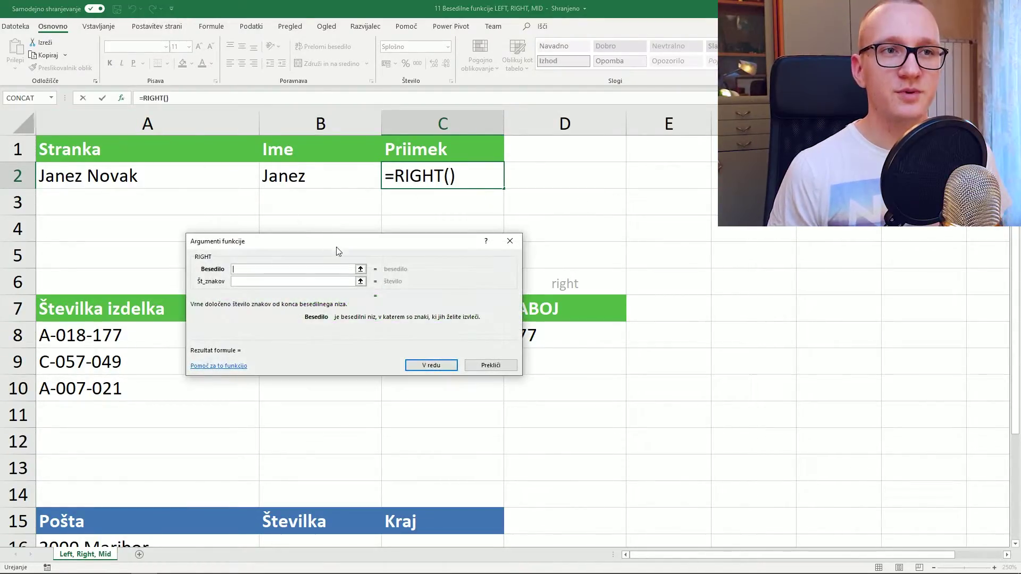
{"action": "left_click_drag", "start_coordinate": [335, 246], "coordinate": [286, 228]}
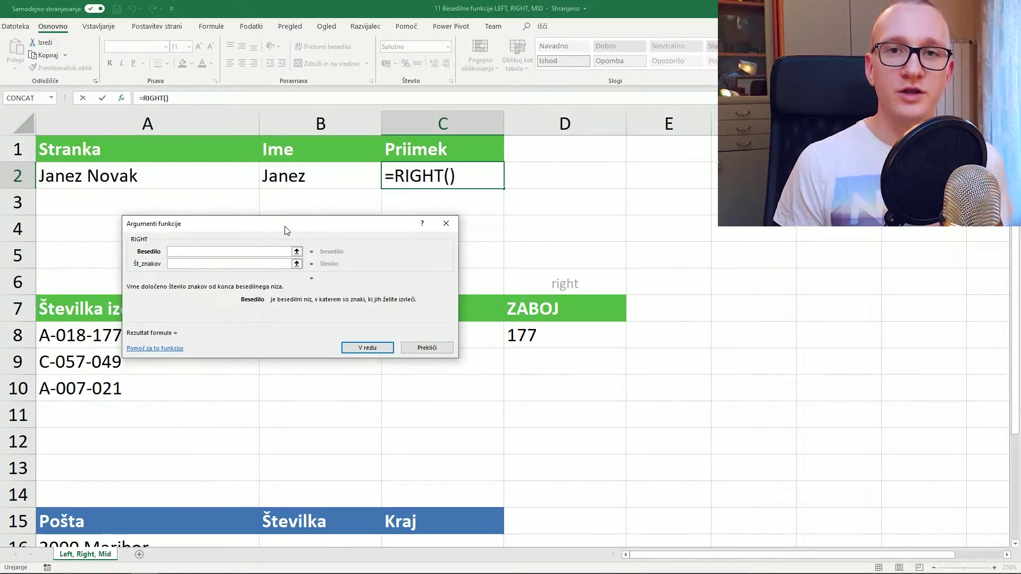
{"action": "left_click", "coordinate": [140, 177]}
{"action": "left_click", "coordinate": [210, 265]}
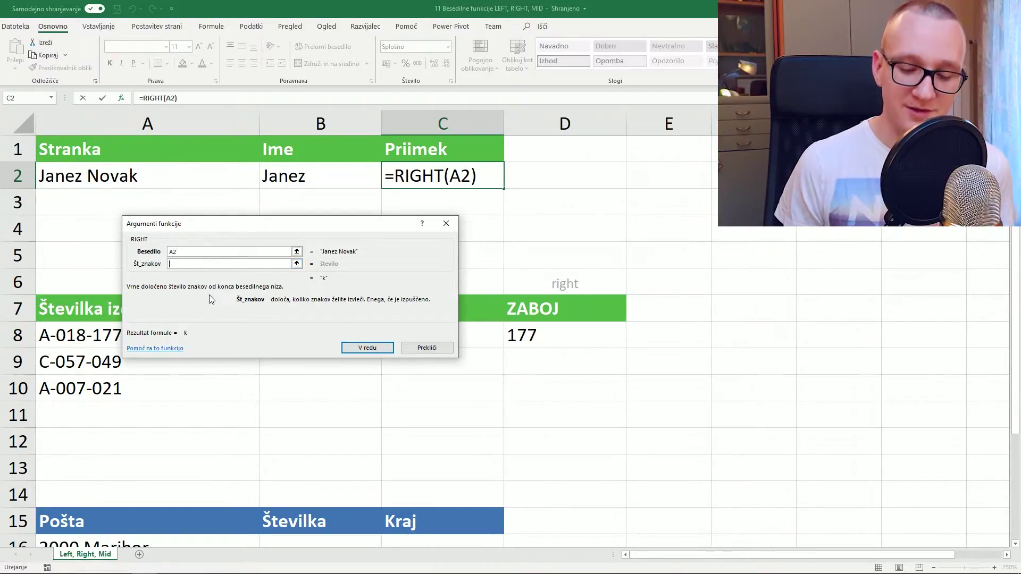
{"action": "type", "text": "5"}
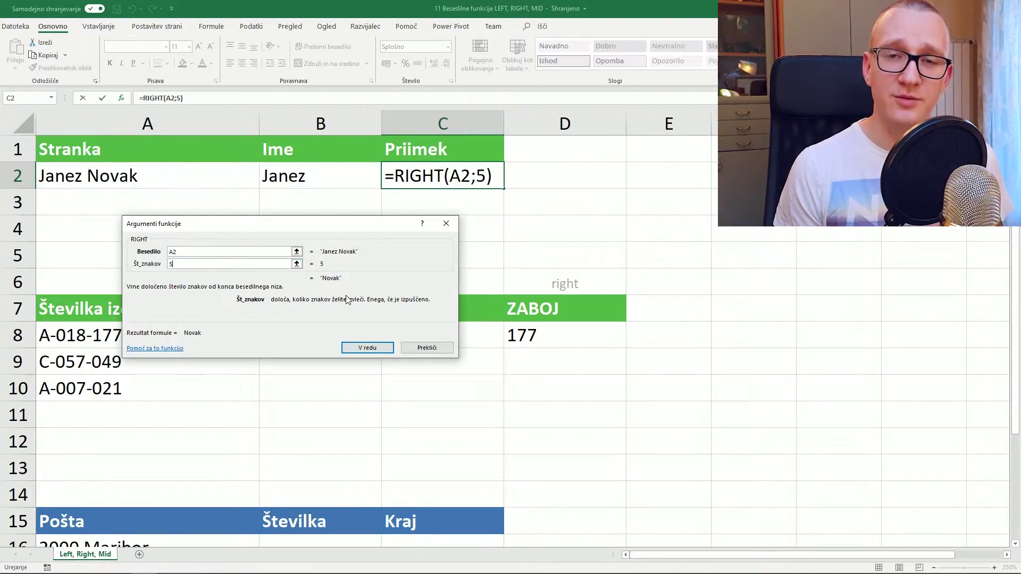
{"action": "left_click", "coordinate": [369, 351]}
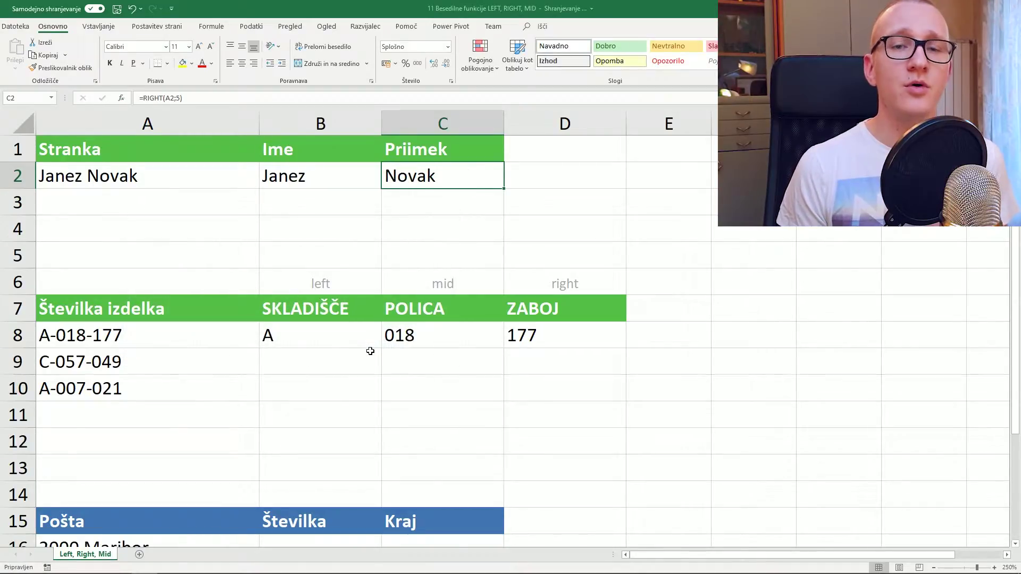
{"action": "key", "text": "Left"}
{"action": "key", "text": "Left"}
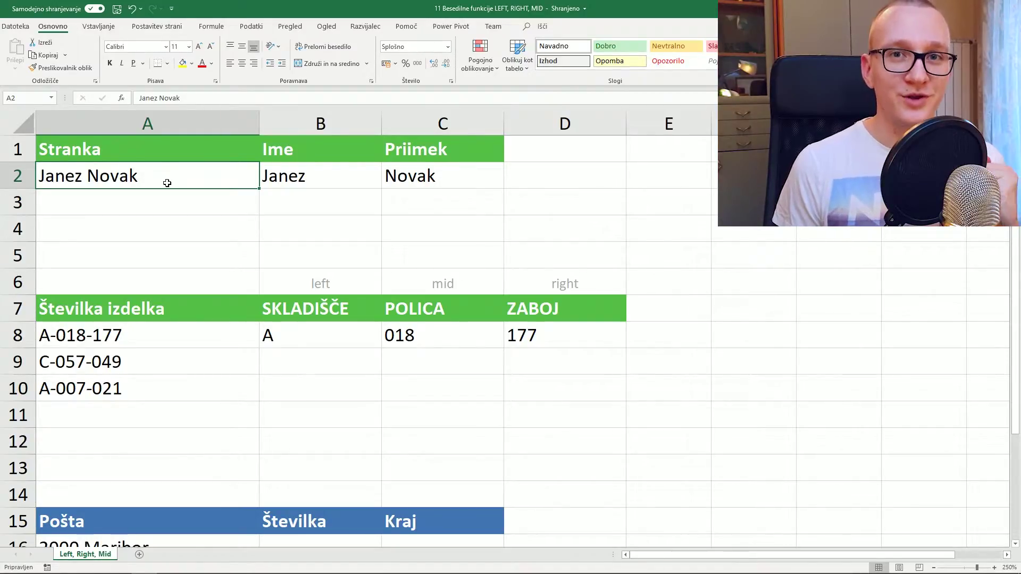
{"action": "key", "text": "ctrl+Down"}
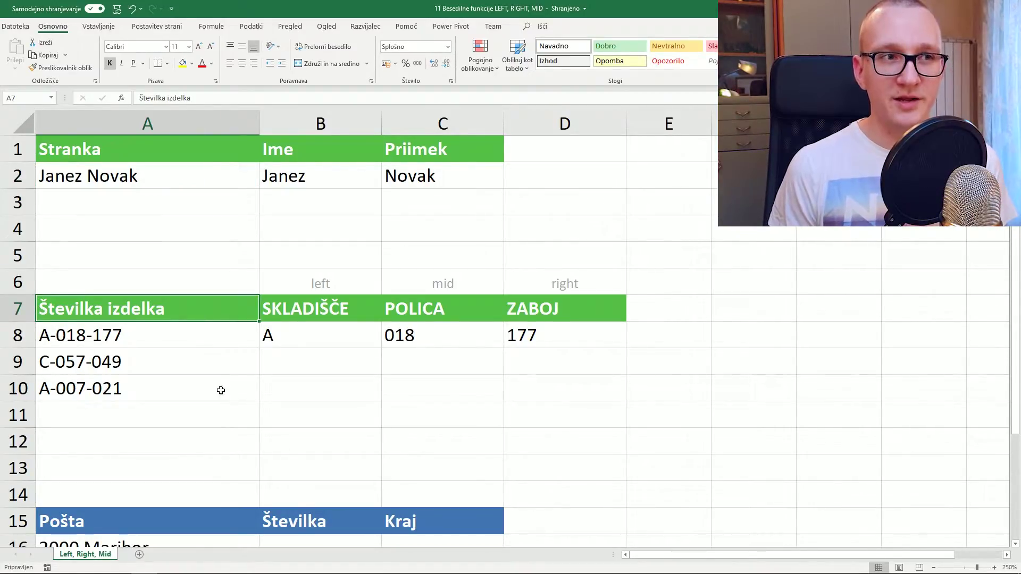
{"action": "left_click_drag", "start_coordinate": [222, 333], "coordinate": [222, 388]}
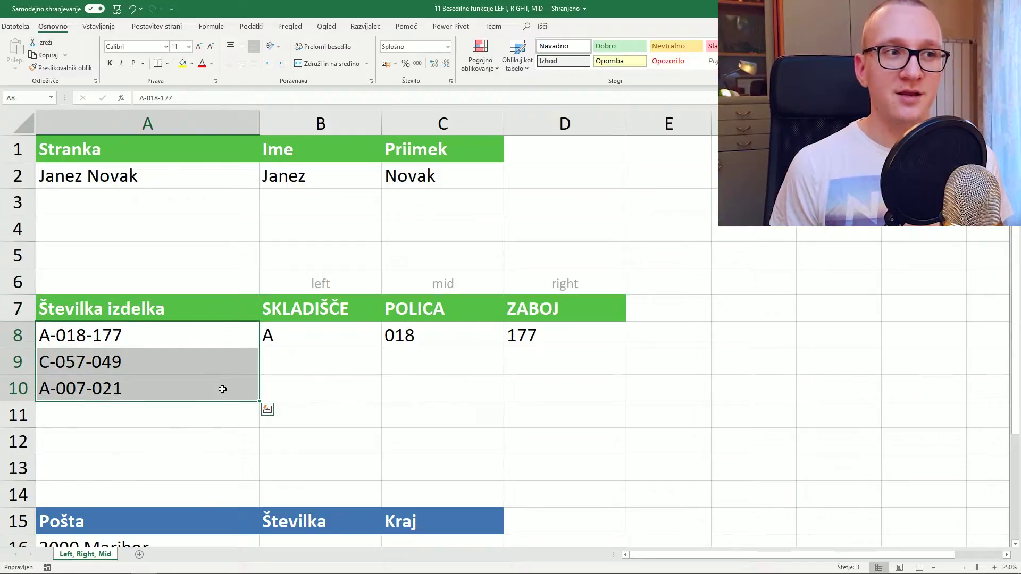
{"action": "left_click", "coordinate": [220, 393]}
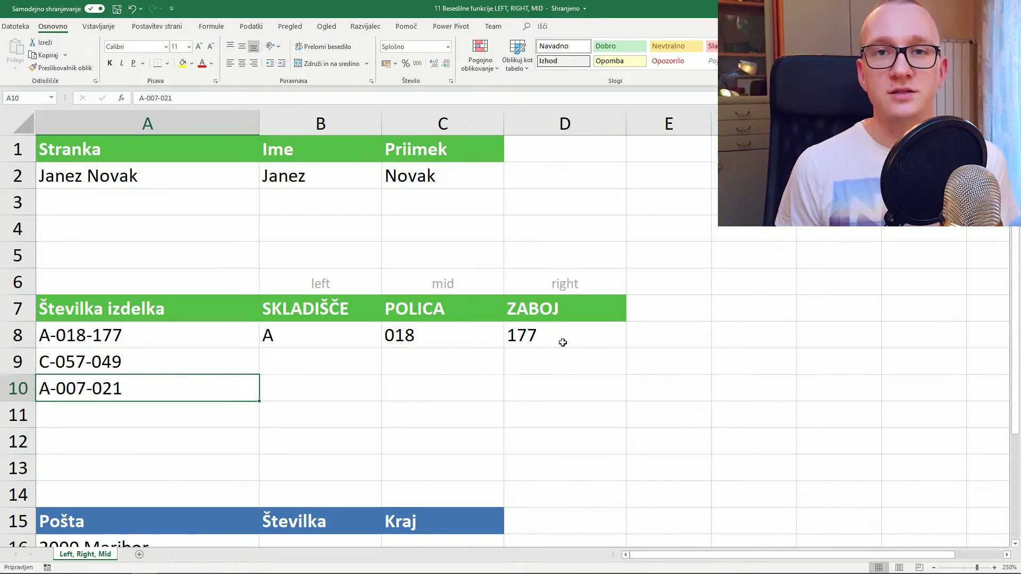
{"action": "left_click_drag", "start_coordinate": [192, 335], "coordinate": [193, 391]}
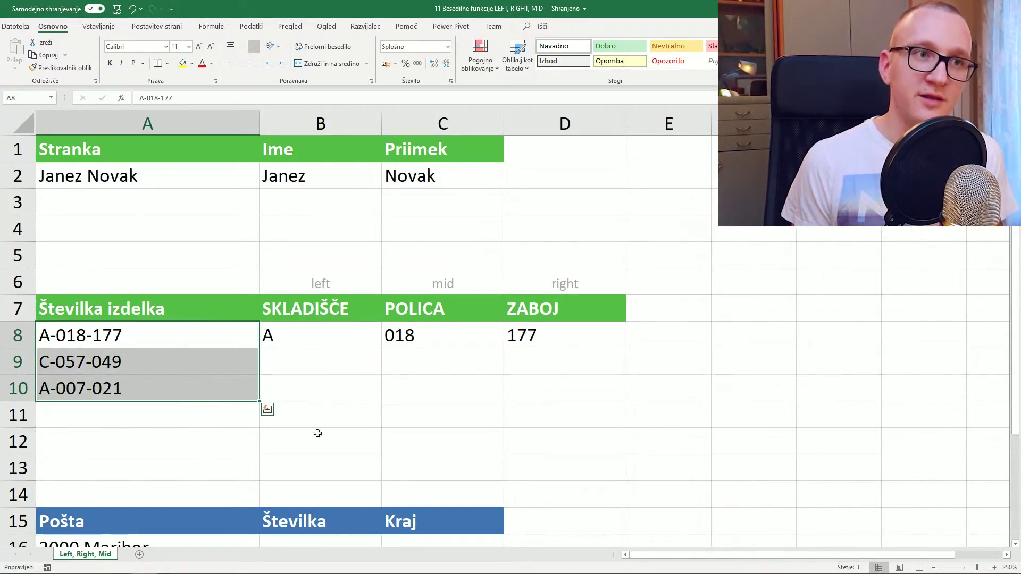
Extract the warehouse letter of the product number in A9 into B9 with a LEFT formula.
{"action": "left_click", "coordinate": [348, 373]}
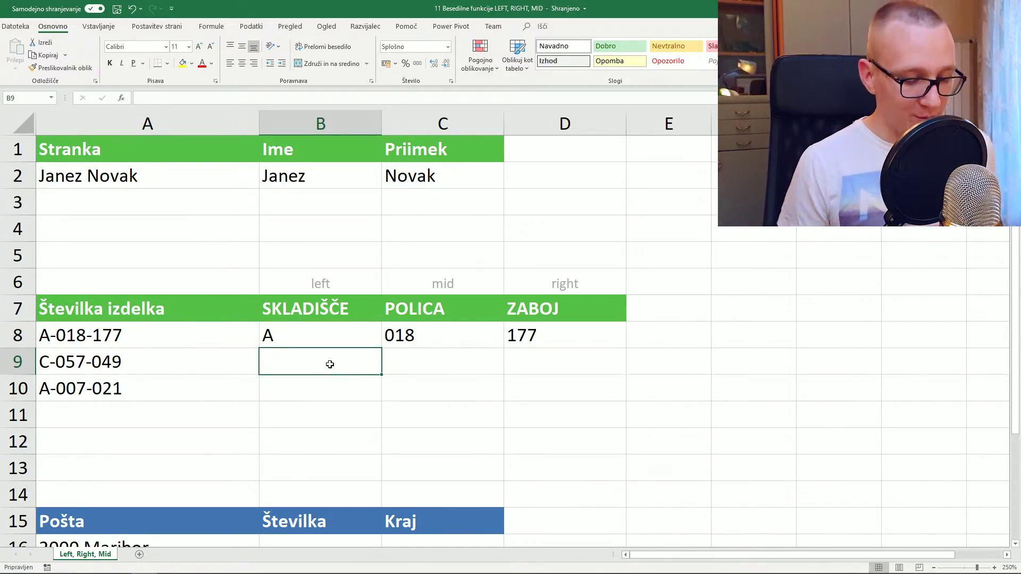
{"action": "type", "text": "=left("}
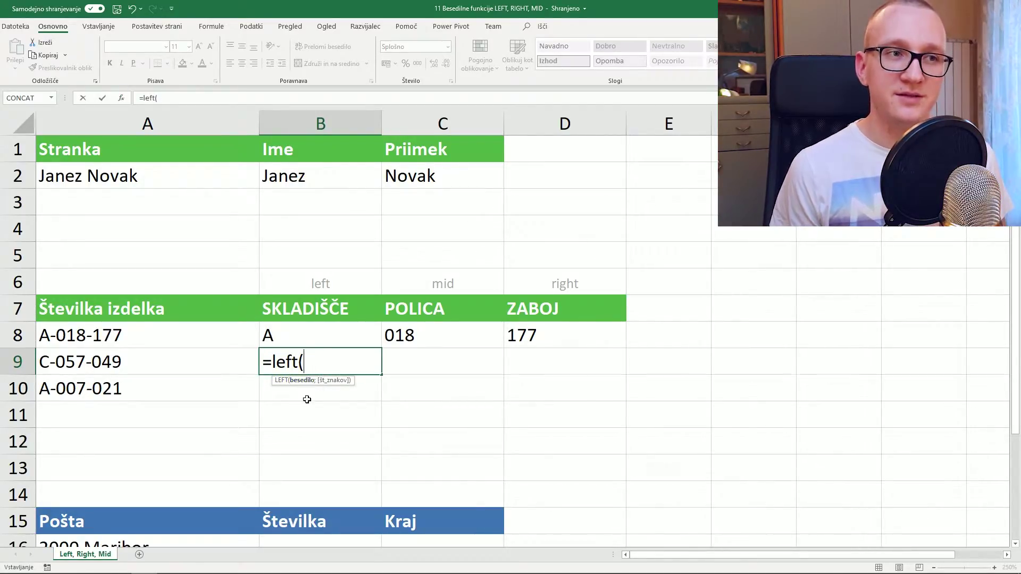
{"action": "left_click", "coordinate": [203, 359]}
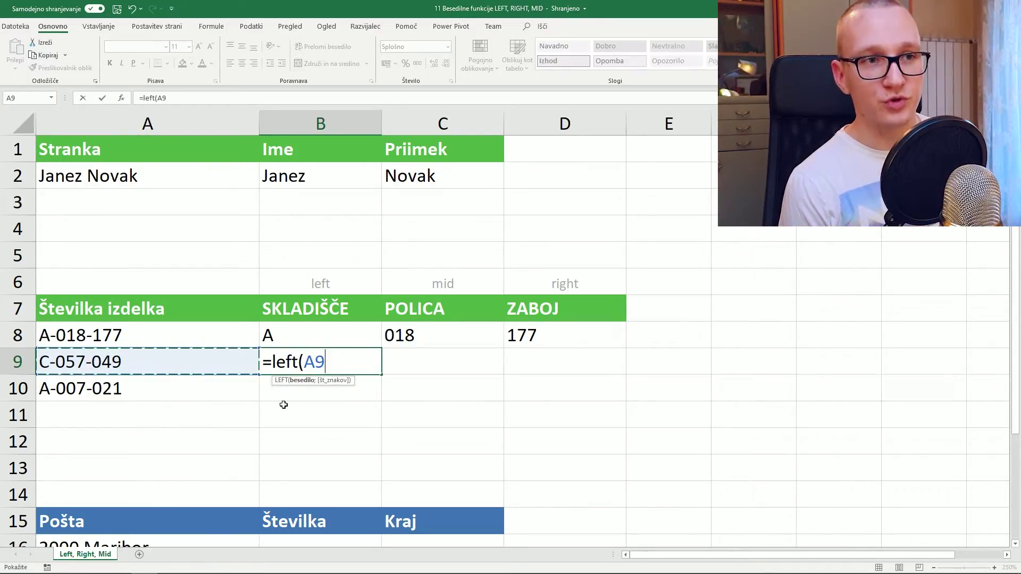
{"action": "type", "text": ";"}
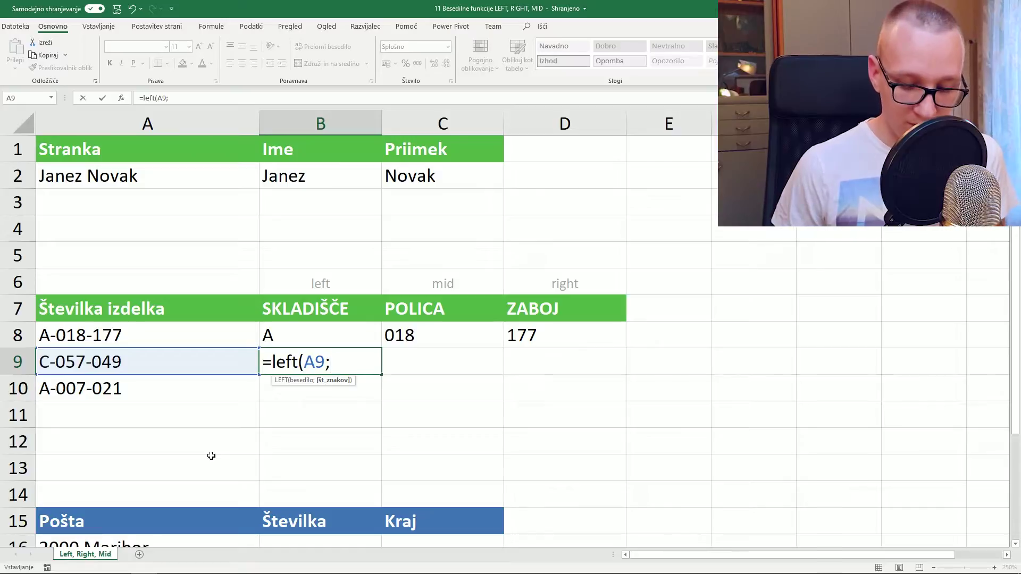
{"action": "key", "text": "Return"}
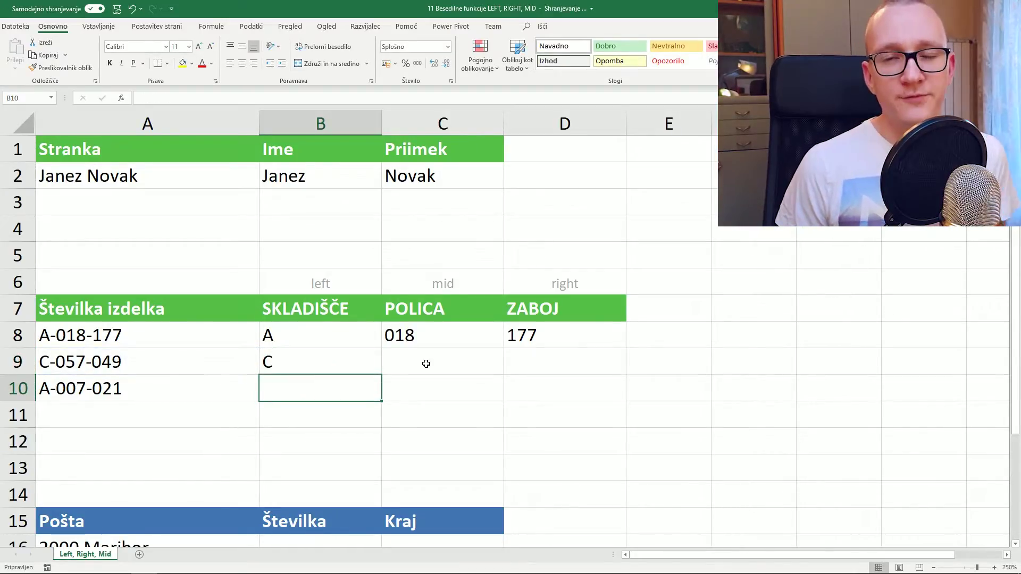
Extract the last 3 characters of the product number in A9 into D9 with a RIGHT formula.
{"action": "left_click", "coordinate": [539, 359]}
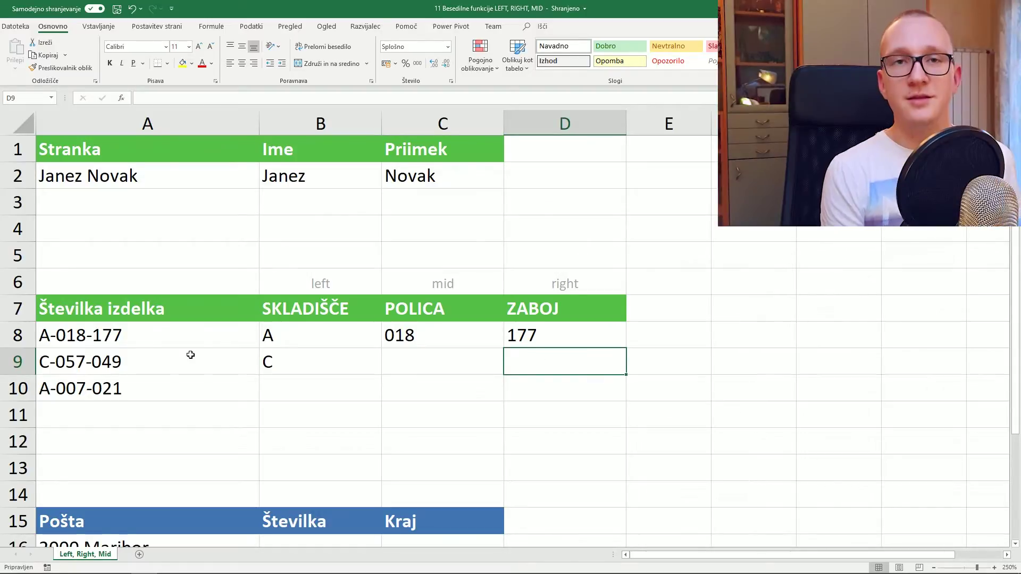
{"action": "type", "text": "=right"}
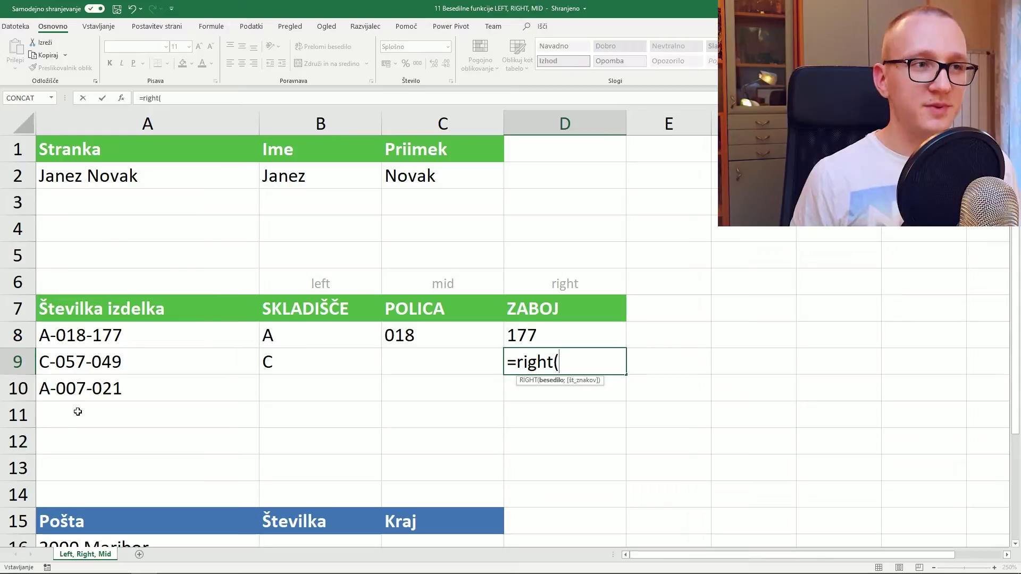
{"action": "left_click", "coordinate": [105, 367]}
{"action": "type", "text": ";"}
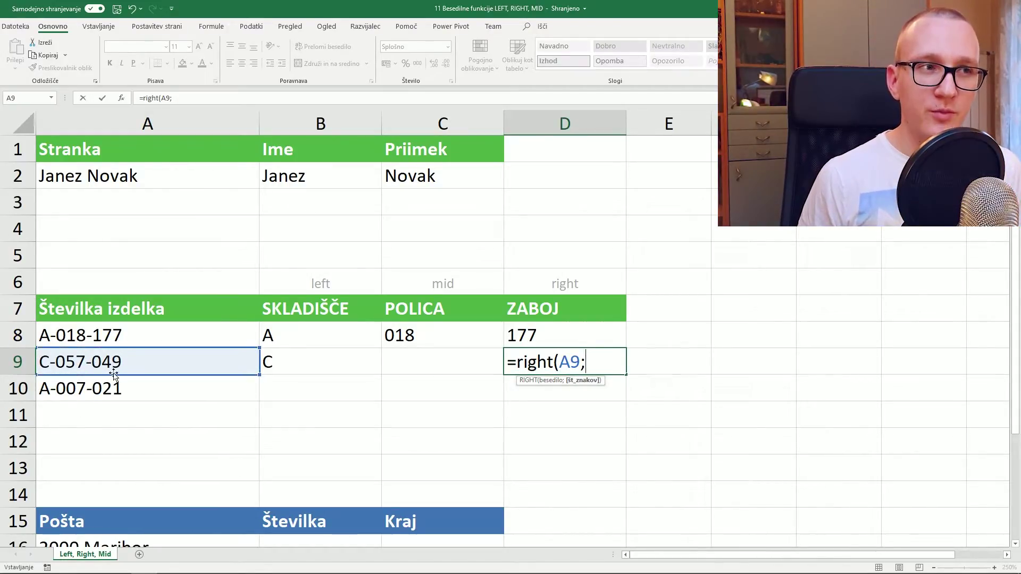
{"action": "type", "text": "3"}
{"action": "key", "text": "Return"}
Extract the shelf number into C9 with a MID formula, using A9 as the text, 3 as the start position and 3 characters.
{"action": "left_click", "coordinate": [411, 361]}
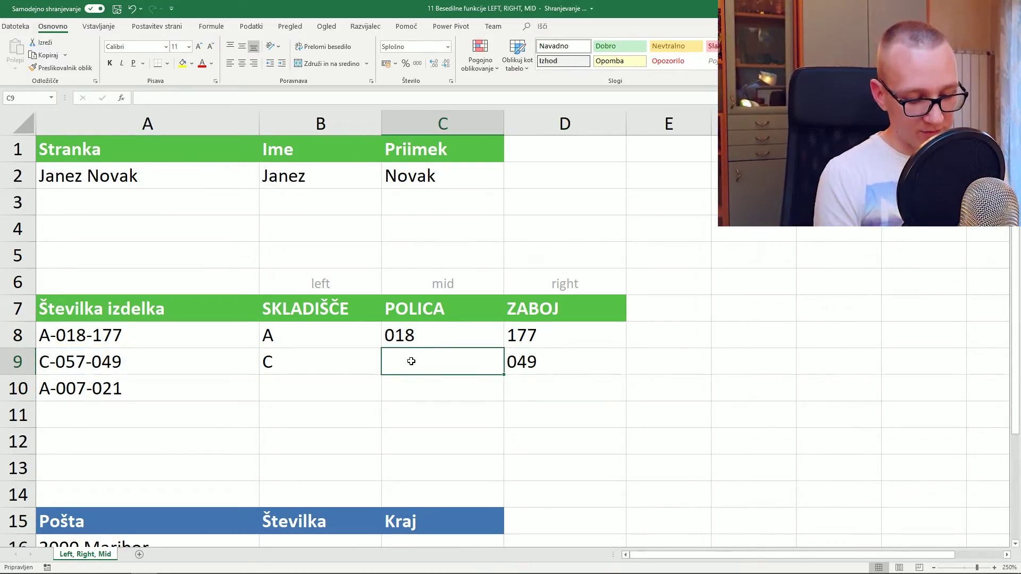
{"action": "type", "text": "="}
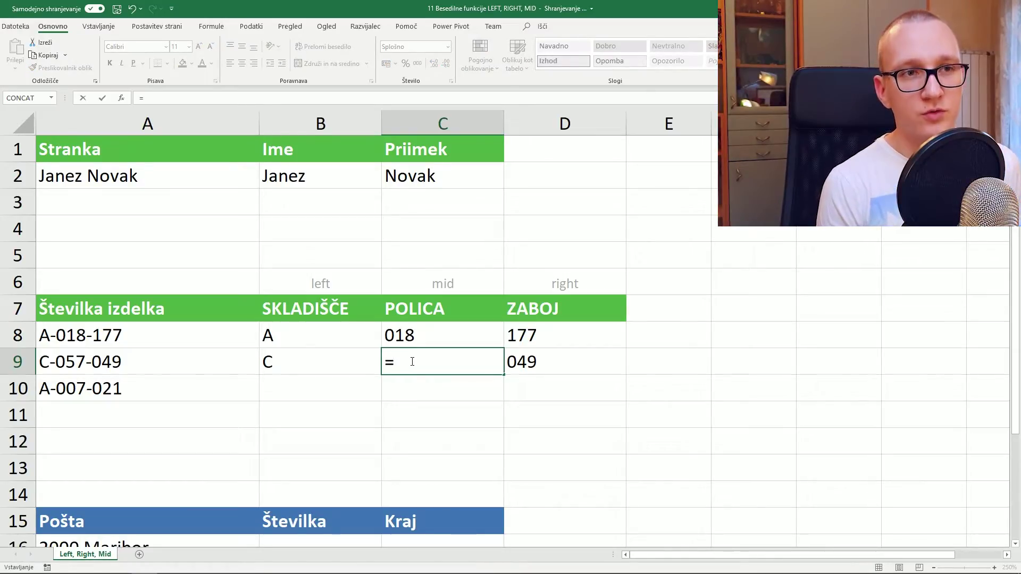
{"action": "type", "text": "mid("}
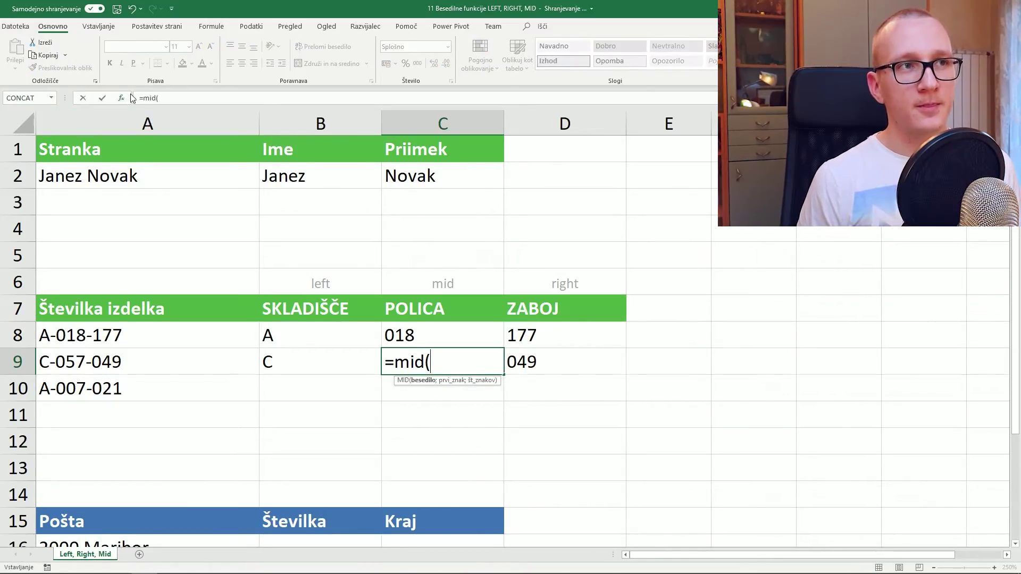
{"action": "left_click", "coordinate": [122, 98]}
{"action": "left_click_drag", "start_coordinate": [315, 215], "coordinate": [250, 389]}
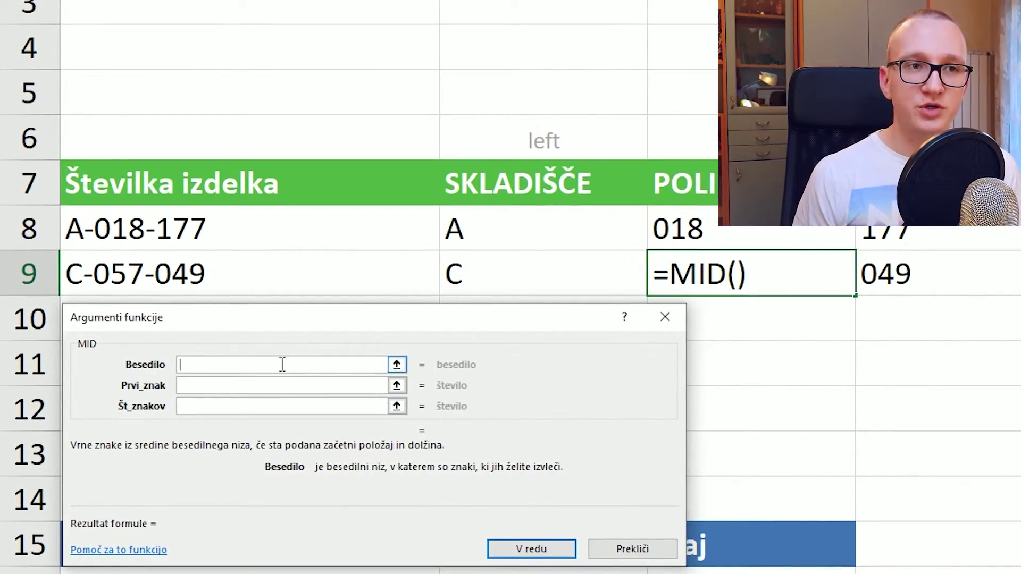
{"action": "left_click", "coordinate": [320, 269]}
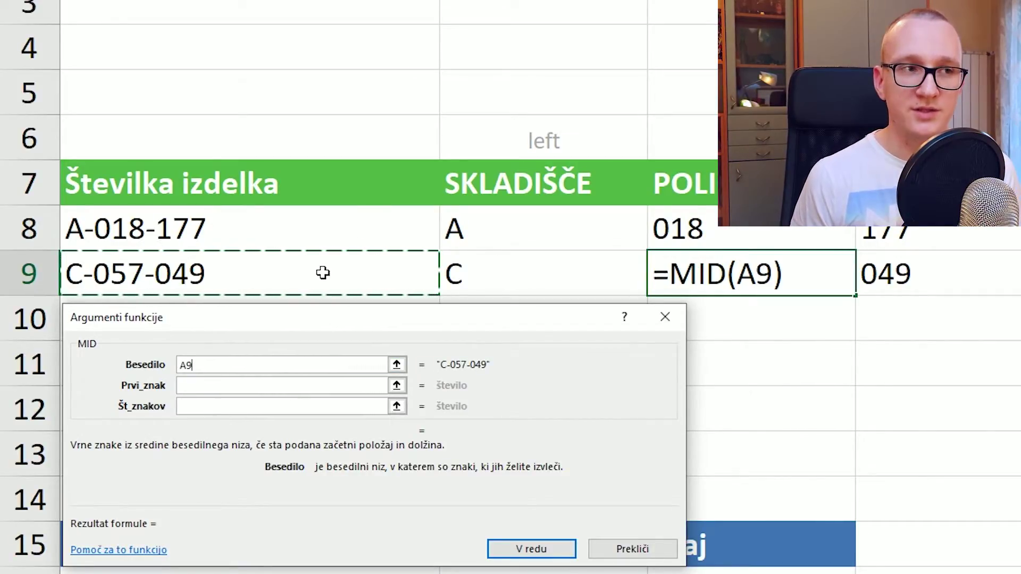
{"action": "left_click", "coordinate": [355, 386]}
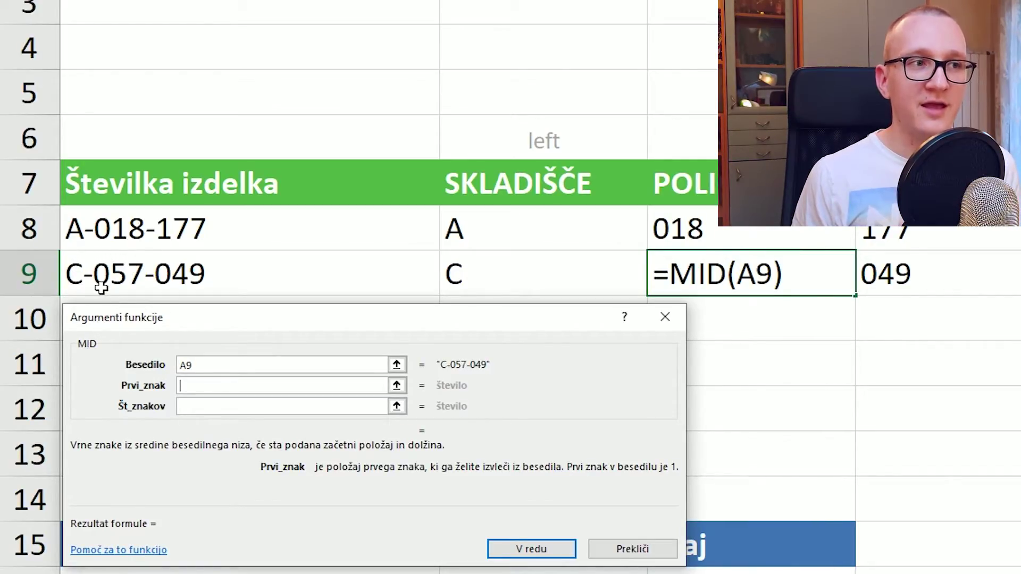
{"action": "type", "text": "3"}
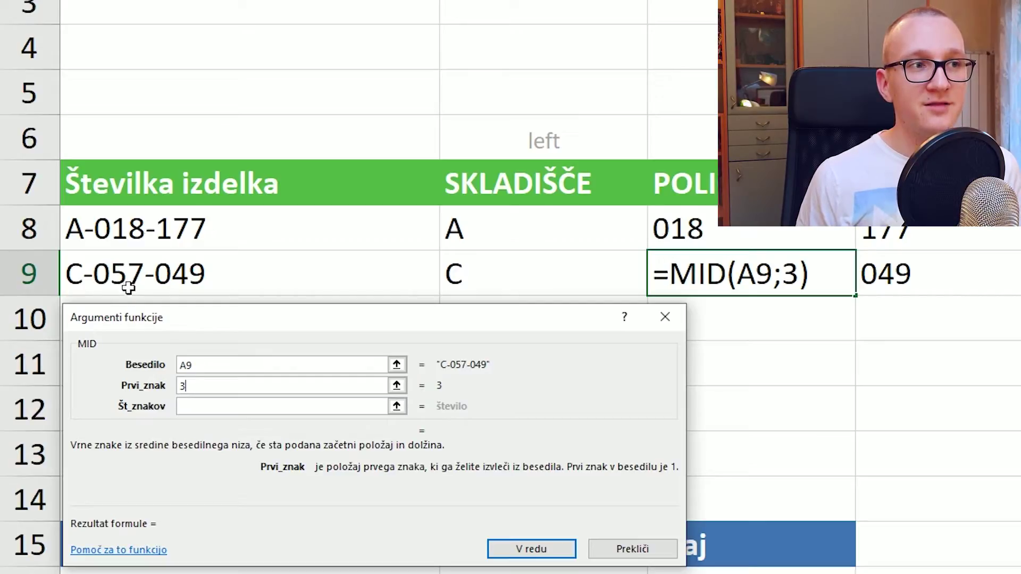
{"action": "left_click", "coordinate": [198, 410]}
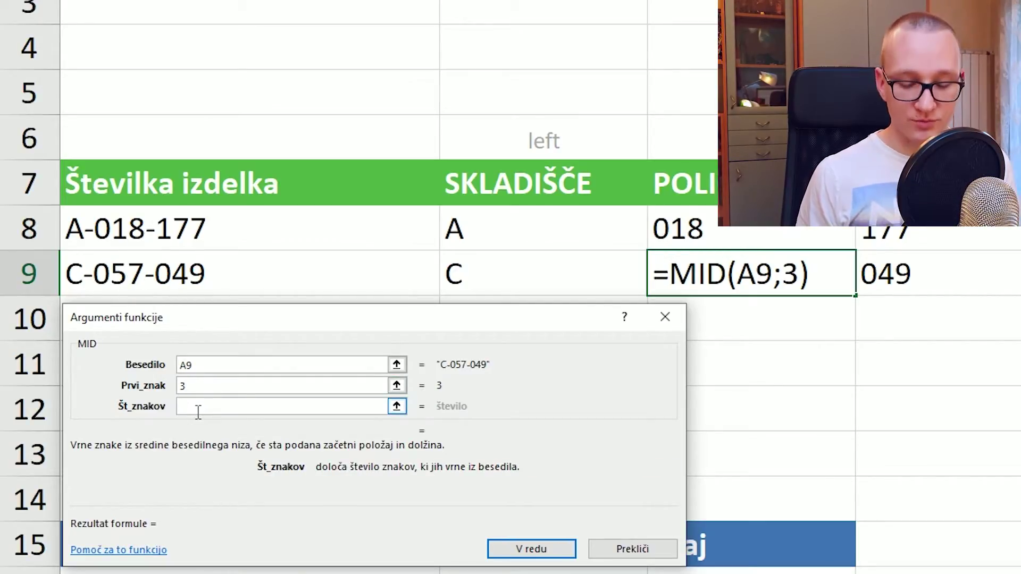
{"action": "type", "text": "3"}
{"action": "key", "text": "Return"}
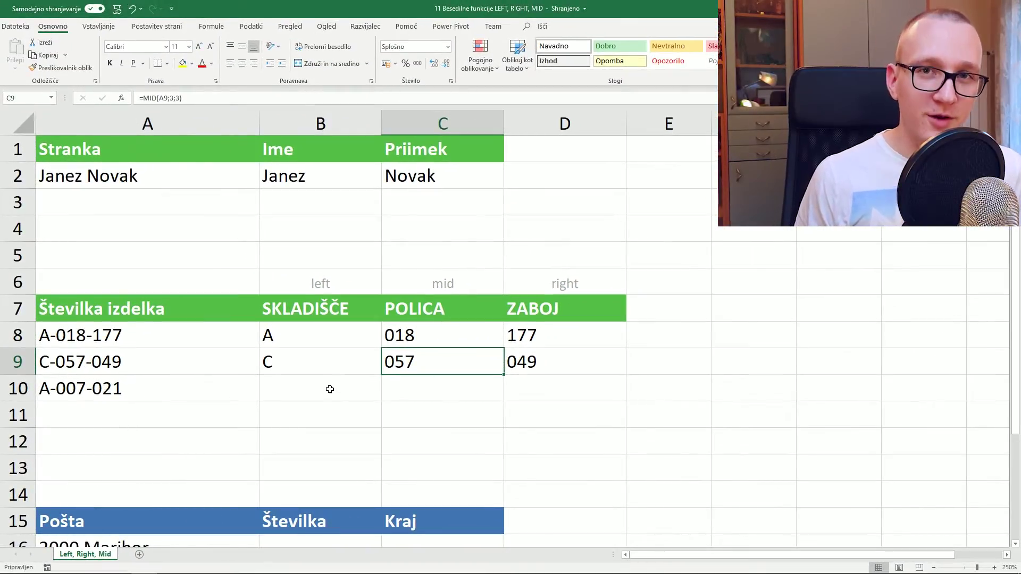
Extract the postal code into B16 with a LEFT formula, using A16 as the text and 4 as the number of characters.
{"action": "left_click", "coordinate": [330, 390]}
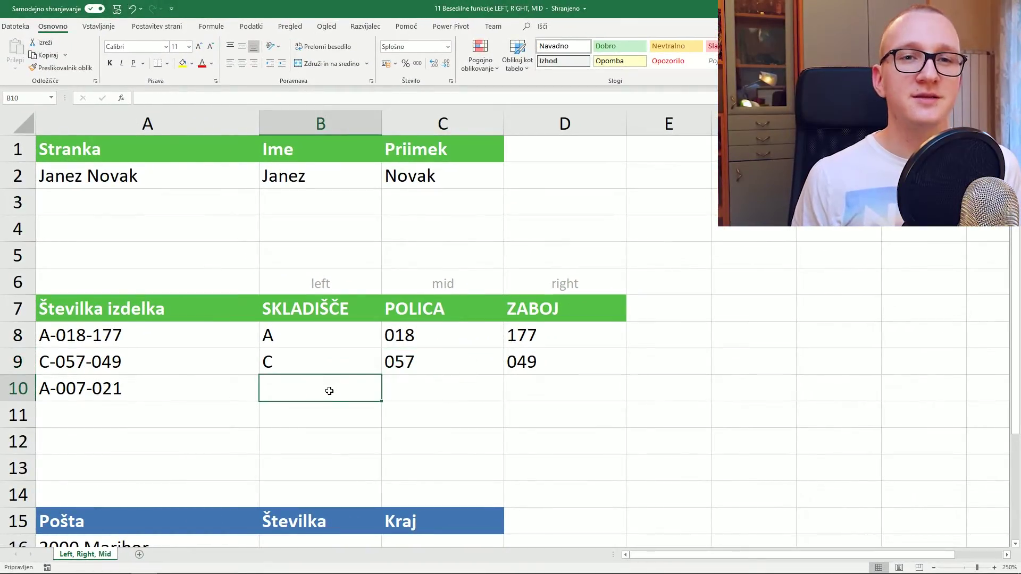
{"action": "scroll", "coordinate": [324, 398], "scroll_direction": "down", "scroll_amount": 2}
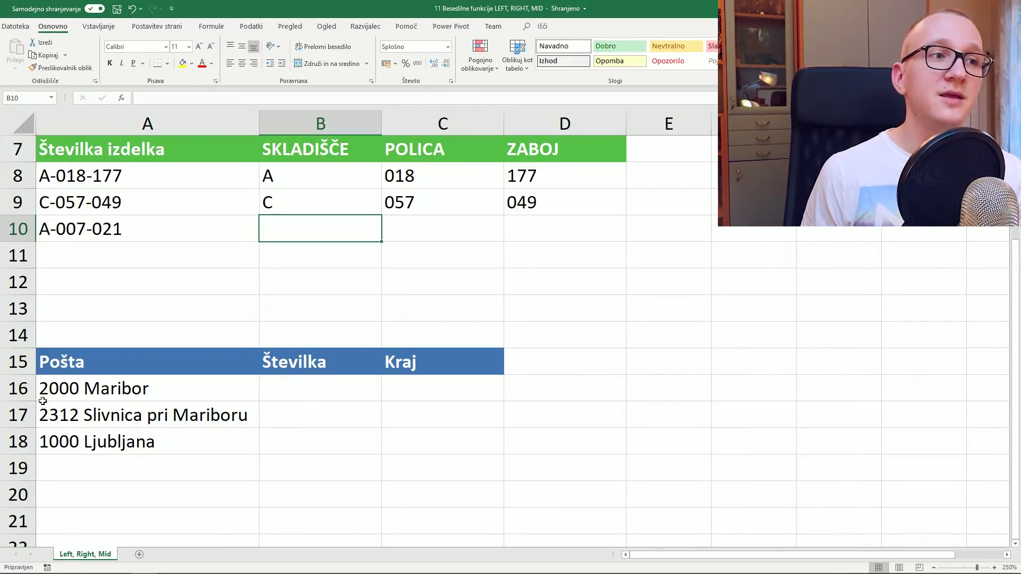
{"action": "left_click", "coordinate": [321, 389]}
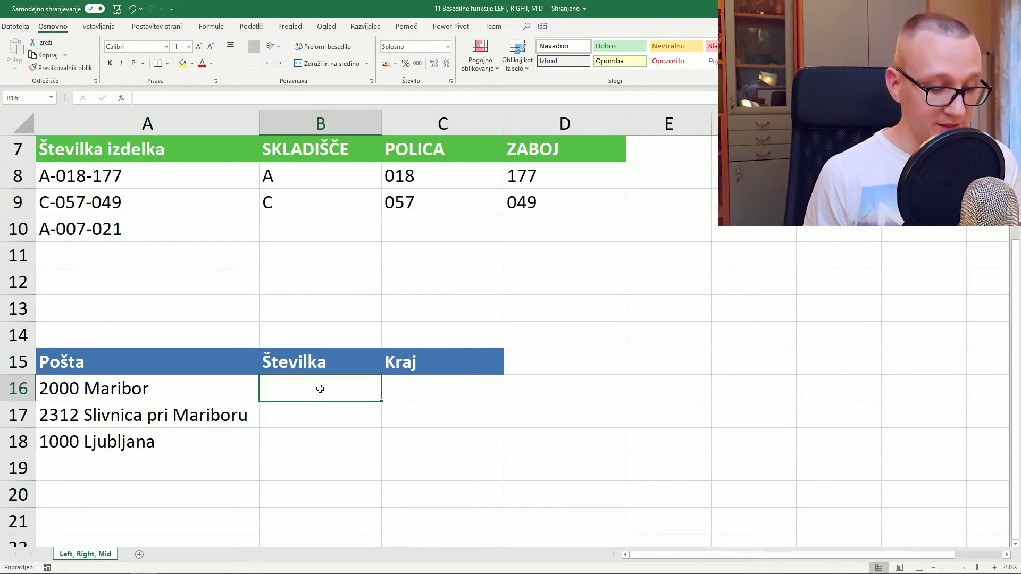
{"action": "type", "text": "=lef"}
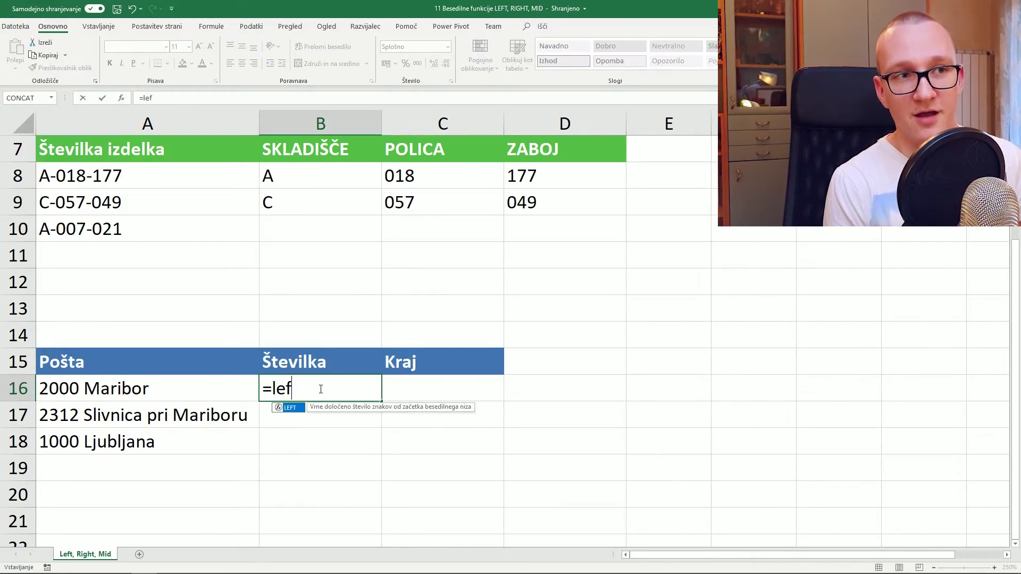
{"action": "type", "text": "t("}
{"action": "left_click", "coordinate": [197, 391]}
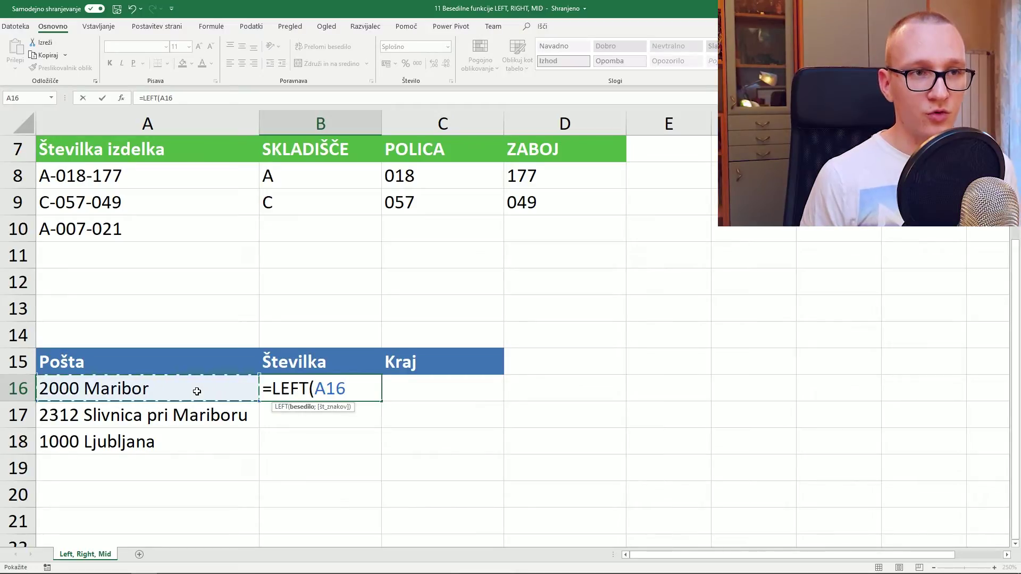
{"action": "type", "text": ";"}
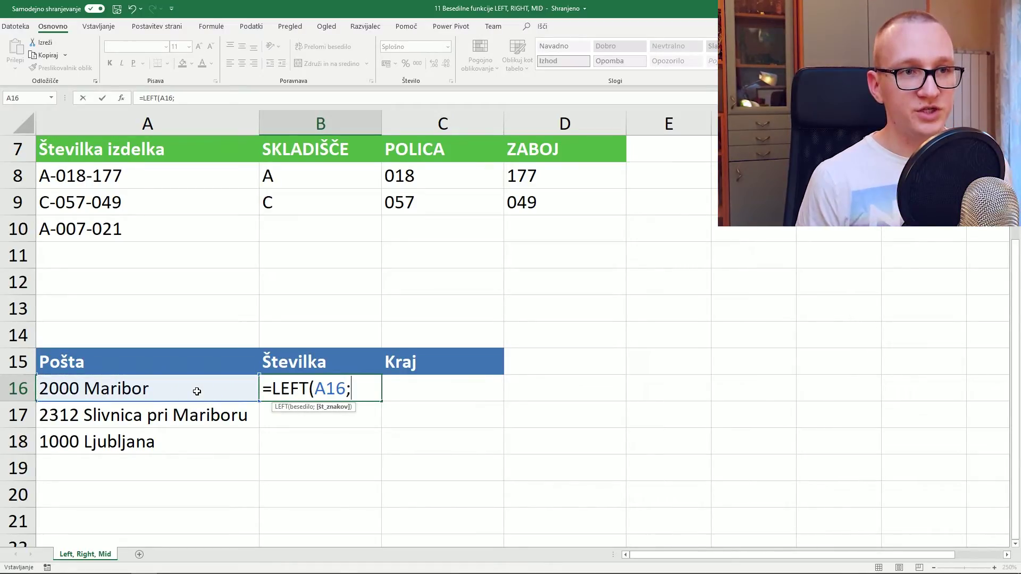
{"action": "type", "text": "4"}
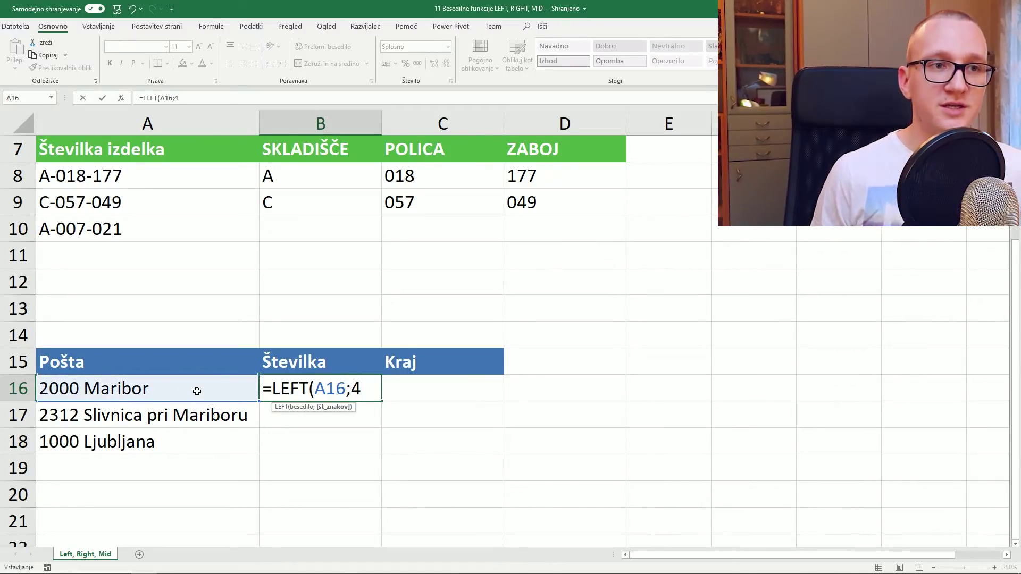
{"action": "key", "text": "Return"}
Fill the LEFT formula from B16 down to B18.
{"action": "key", "text": "Up"}
{"action": "left_click_drag", "start_coordinate": [383, 403], "coordinate": [378, 453]}
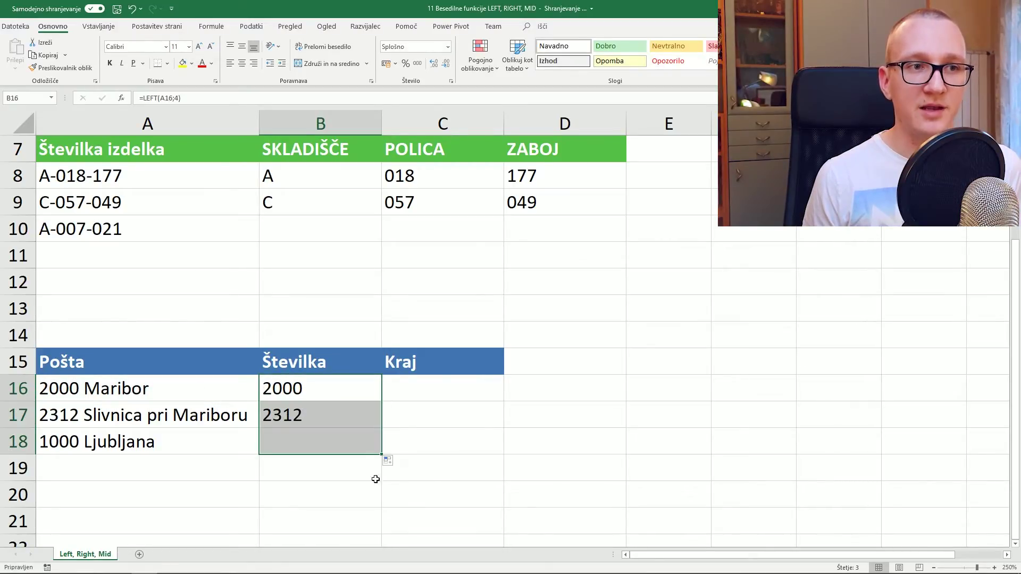
{"action": "left_click", "coordinate": [341, 398]}
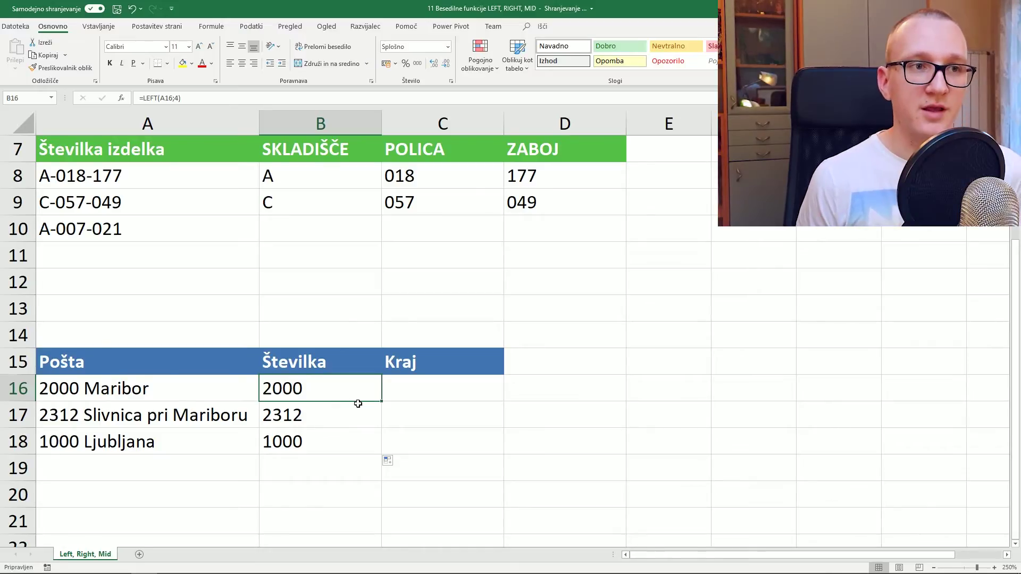
Try to extract the town name into C16 with a RIGHT formula, using A16 as the text and 7 as the number of characters.
{"action": "left_click", "coordinate": [444, 388]}
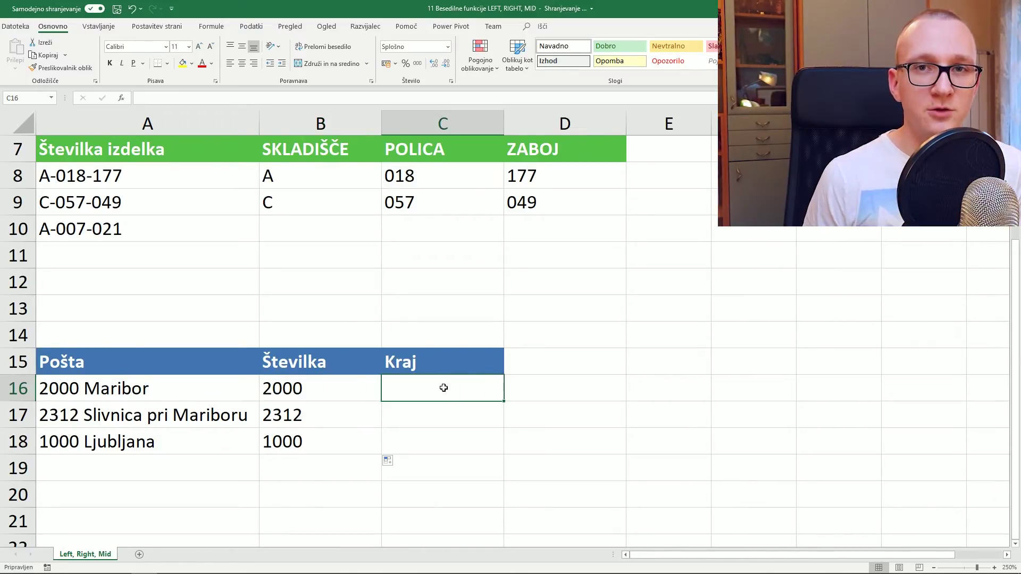
{"action": "type", "text": "="}
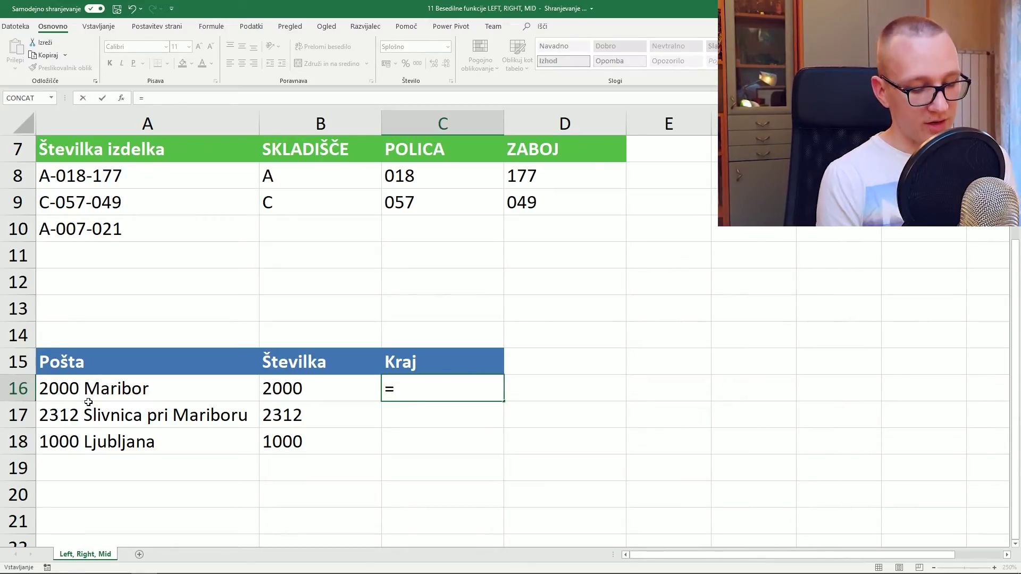
{"action": "type", "text": "right"}
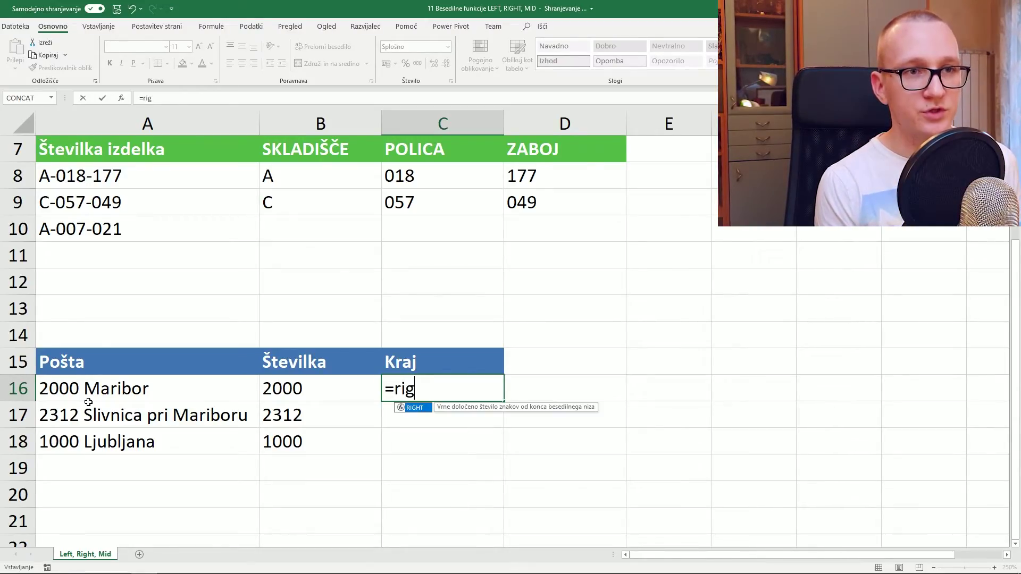
{"action": "key", "text": "Tab"}
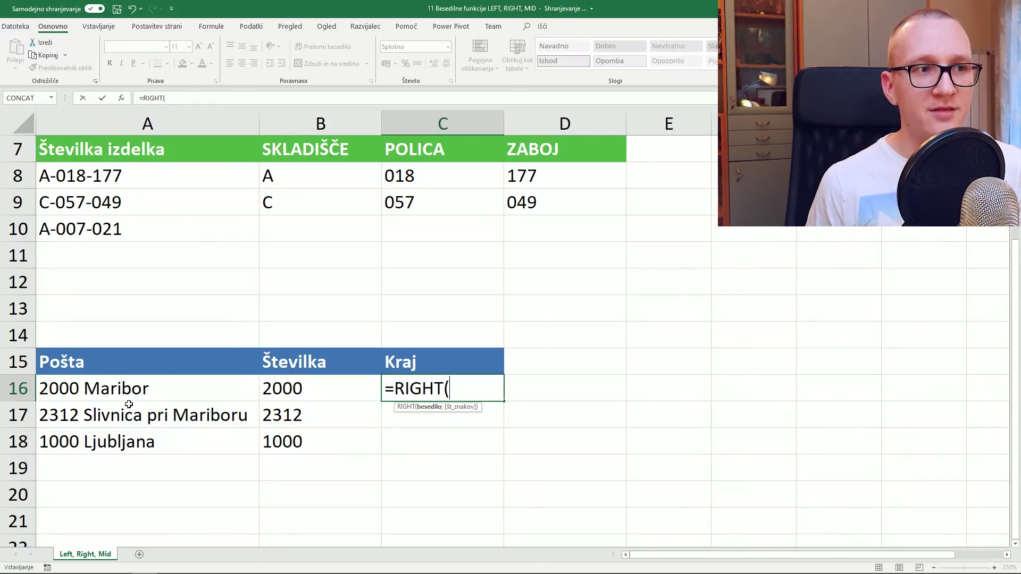
{"action": "left_click", "coordinate": [104, 392]}
{"action": "type", "text": ";7"}
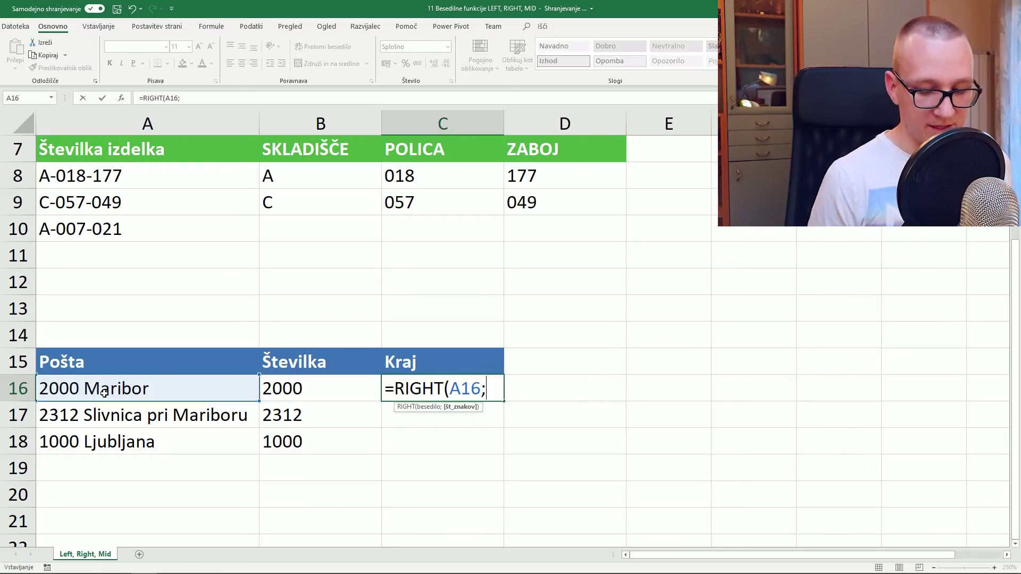
{"action": "key", "text": "Return"}
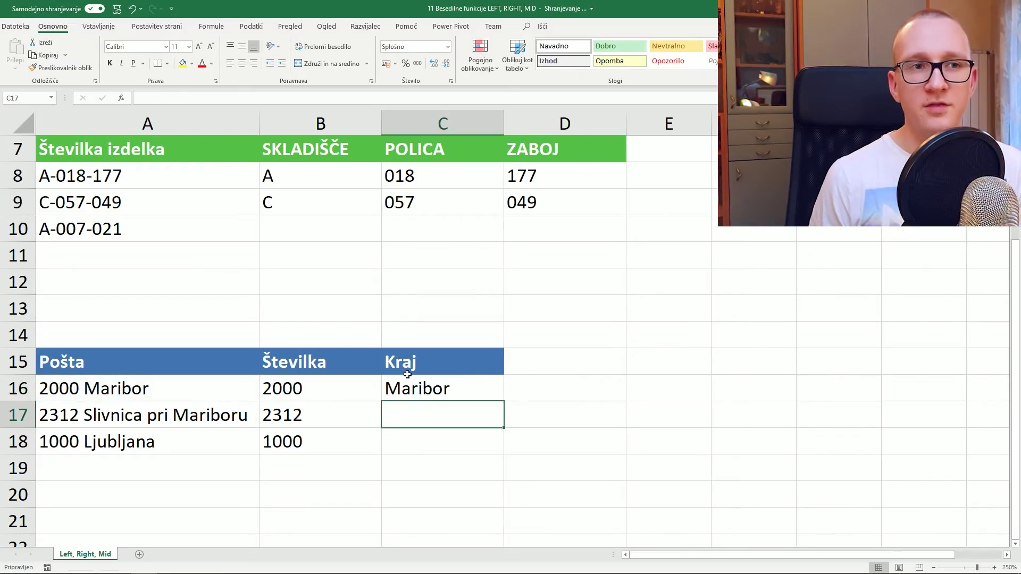
Try the RIGHT formula on the other postal entries by filling it from C16 down to C18.
{"action": "left_click", "coordinate": [442, 394]}
{"action": "left_click_drag", "start_coordinate": [504, 403], "coordinate": [505, 453]}
{"action": "left_click", "coordinate": [452, 483]}
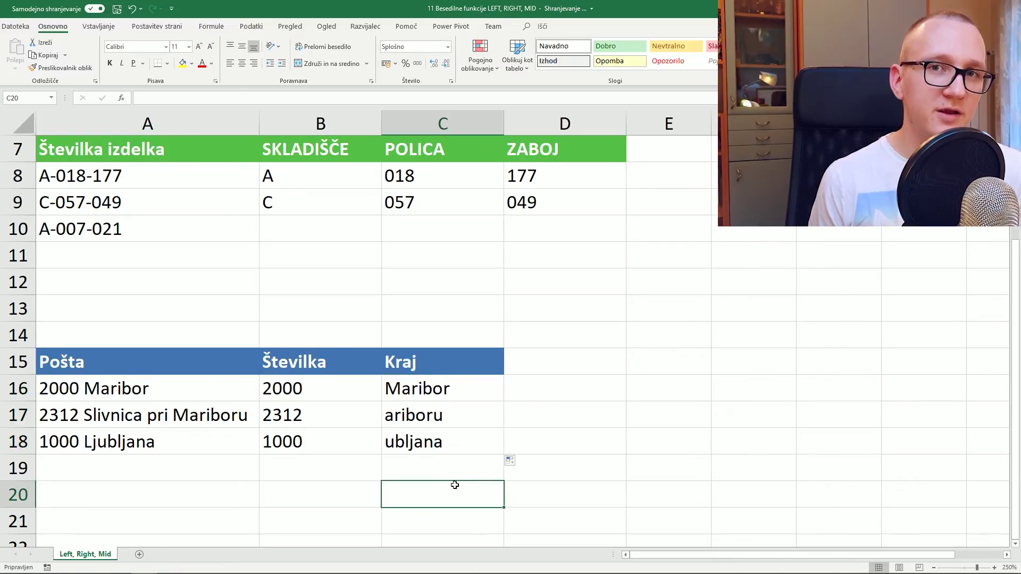
Clear the RIGHT formulas from the Kraj column, C16 to C18.
{"action": "left_click", "coordinate": [177, 390]}
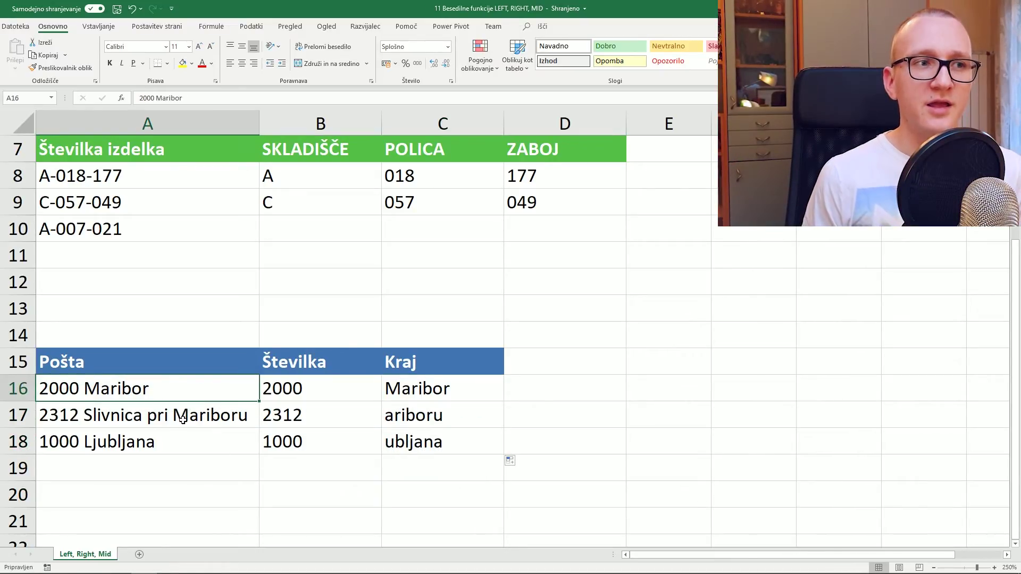
{"action": "left_click", "coordinate": [183, 420]}
{"action": "left_click", "coordinate": [181, 444]}
{"action": "left_click_drag", "start_coordinate": [444, 468], "coordinate": [448, 390]}
{"action": "key", "text": "Delete"}
Extract the town name into C16 with a MID formula, using A16 as the text, 6 as the start position and 50 characters.
{"action": "left_click", "coordinate": [448, 390]}
{"action": "type", "text": "="}
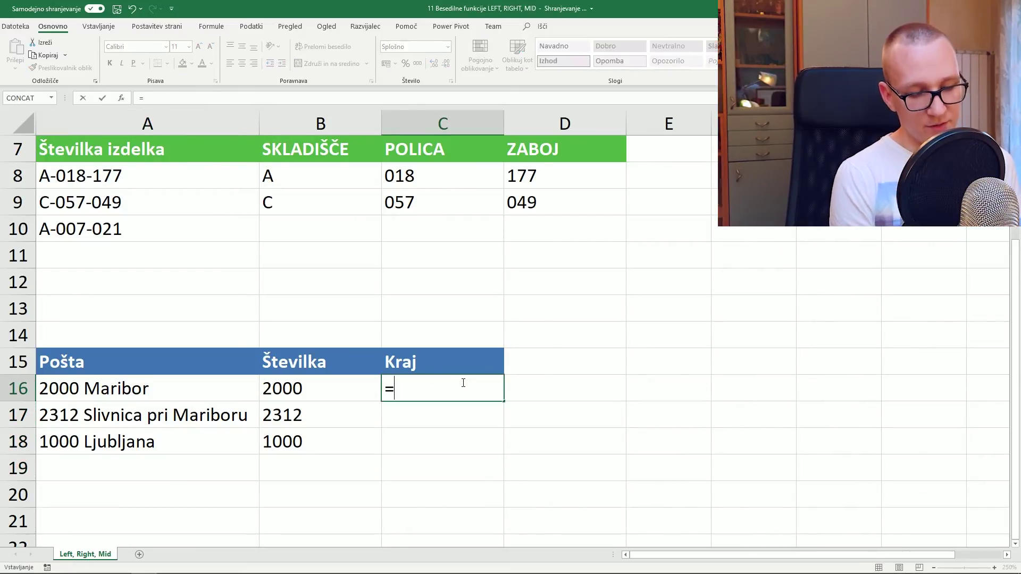
{"action": "type", "text": "mid("}
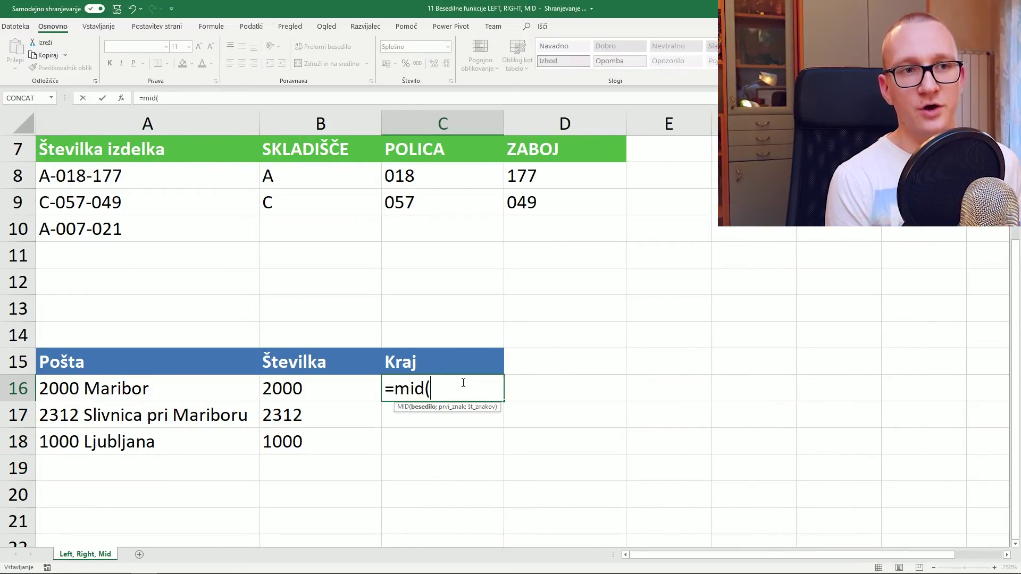
{"action": "left_click", "coordinate": [207, 388]}
{"action": "type", "text": ";"}
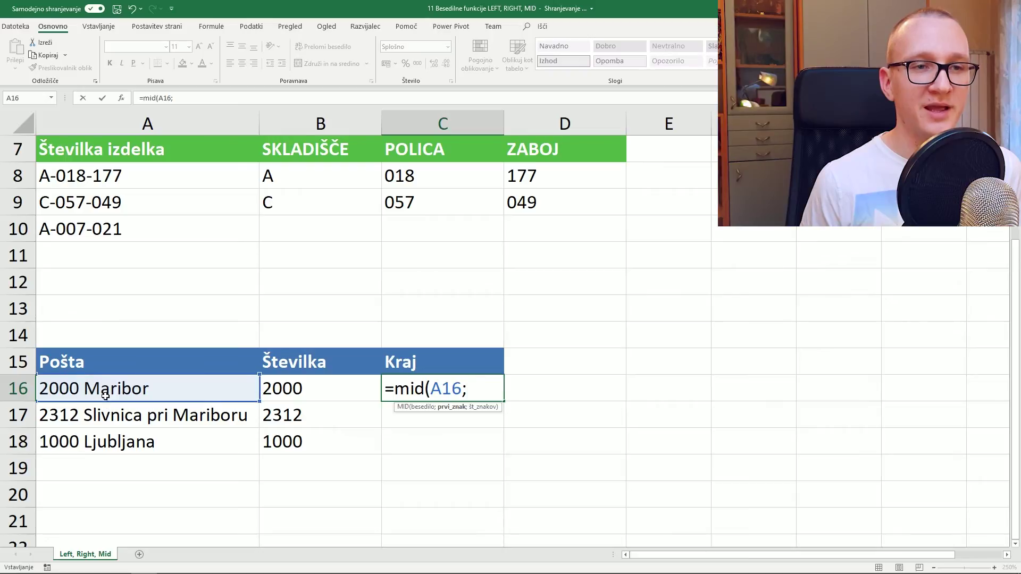
{"action": "type", "text": "6;"}
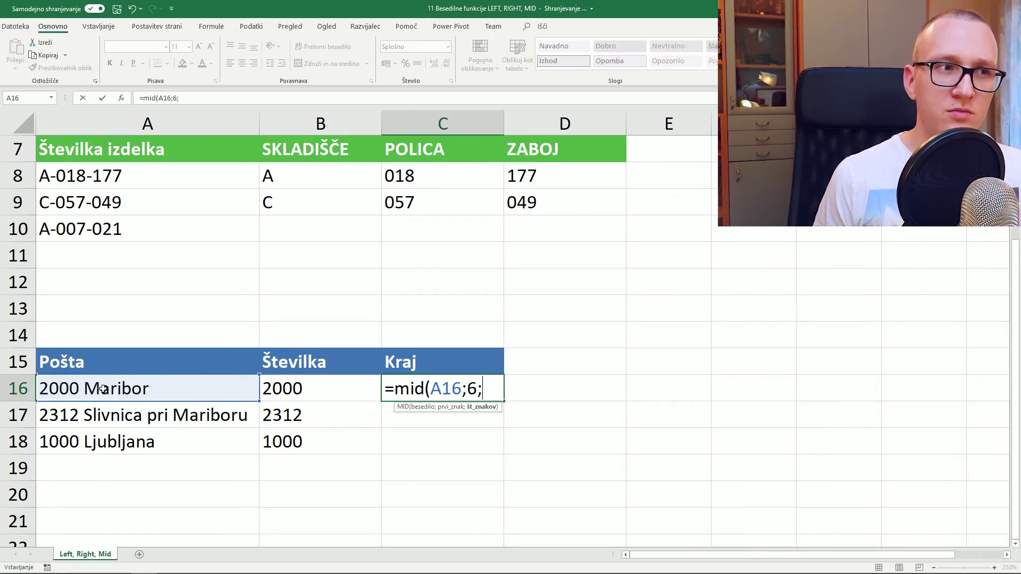
{"action": "type", "text": "50"}
{"action": "key", "text": "Return"}
Fill the MID formula from C16 down to C18.
{"action": "left_click", "coordinate": [442, 389]}
{"action": "left_click_drag", "start_coordinate": [503, 401], "coordinate": [507, 455]}
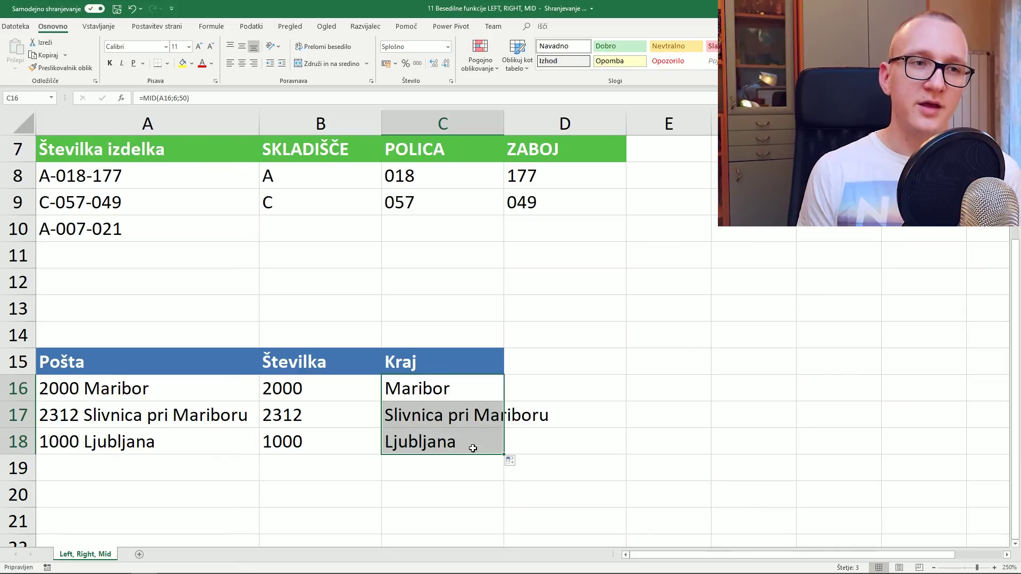
{"action": "left_click", "coordinate": [456, 470]}
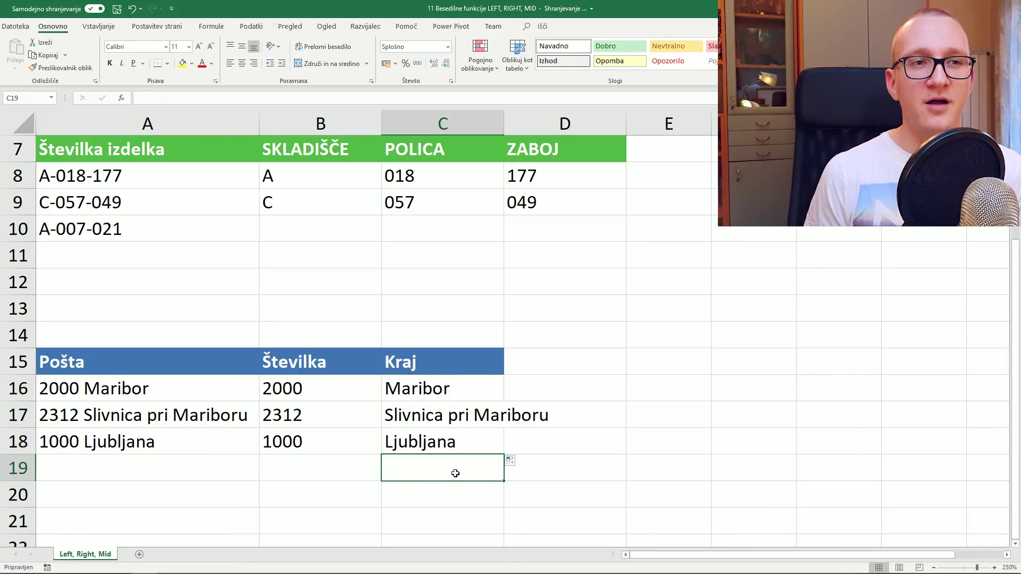